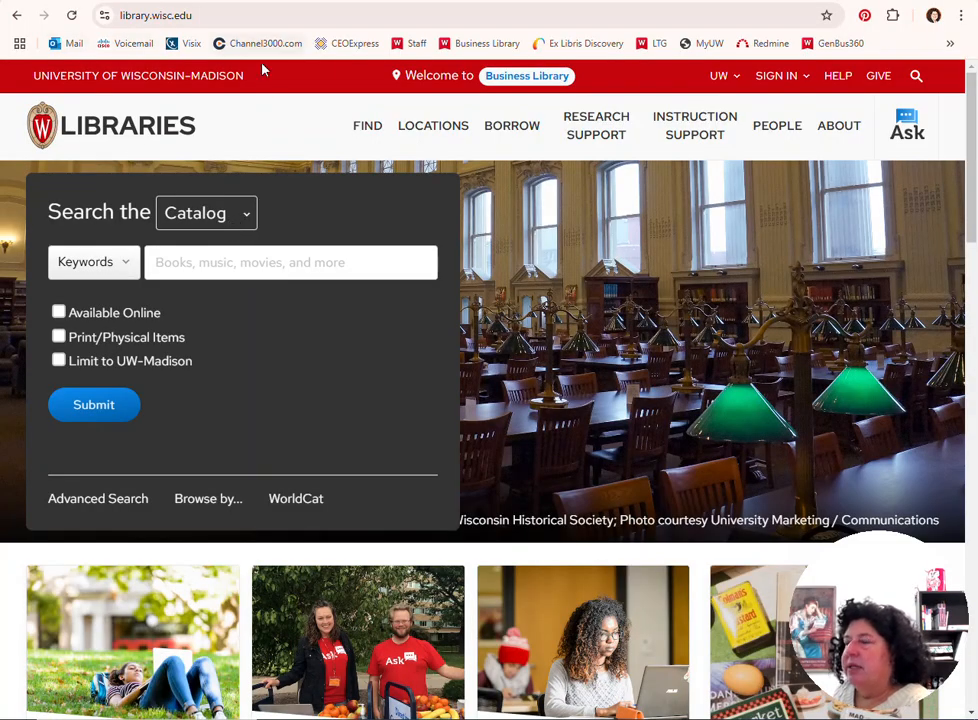
Search the library's databases for "simmons insights"
click(245, 221)
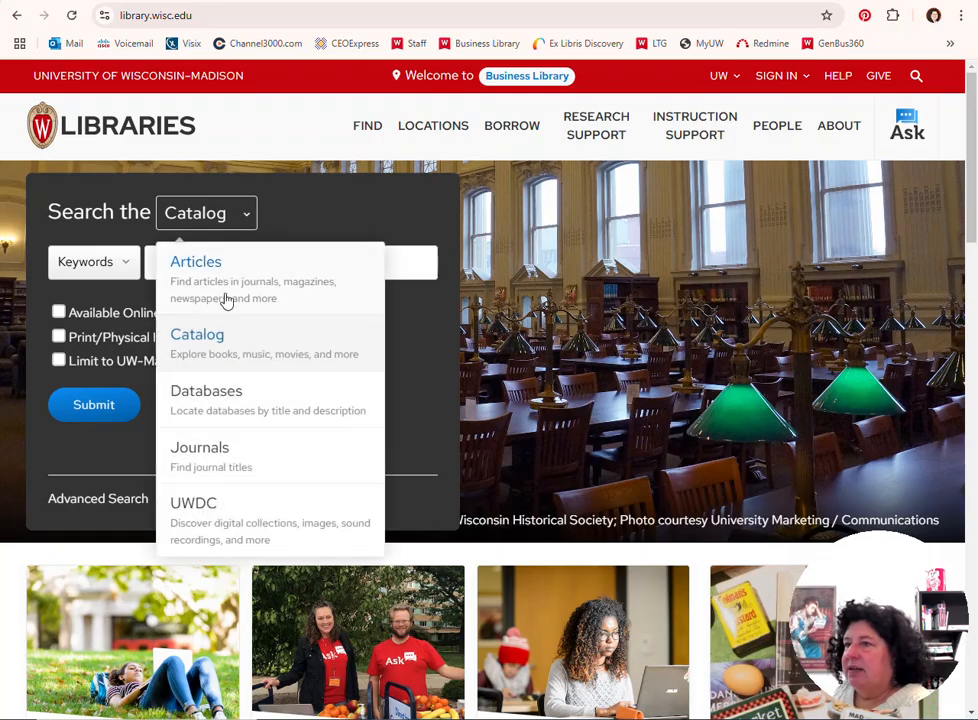
click(226, 400)
click(200, 301)
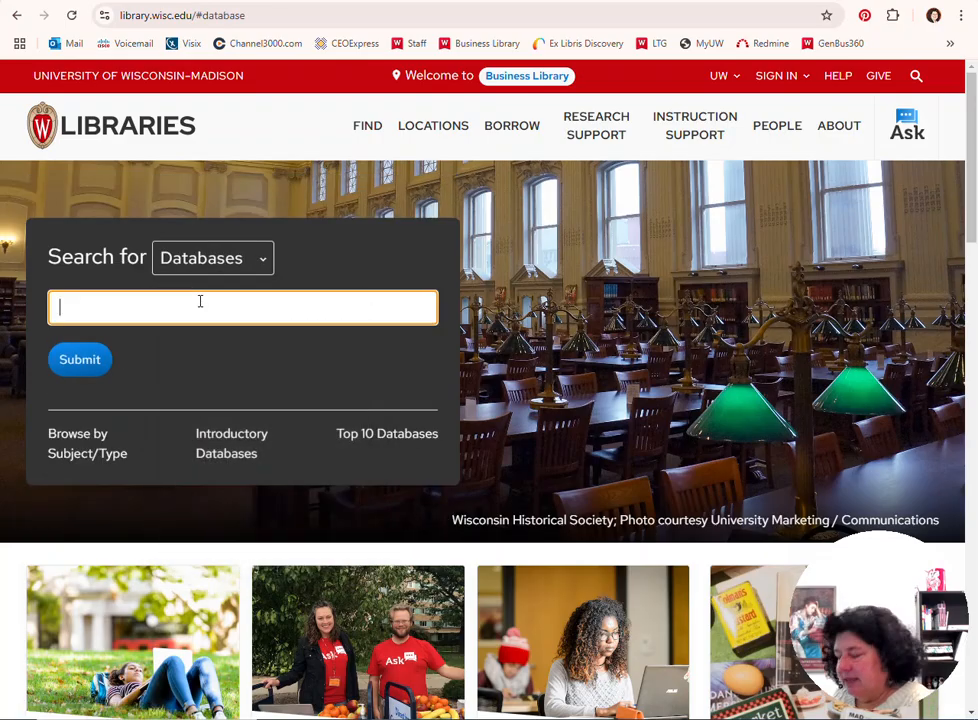
text(simmons )
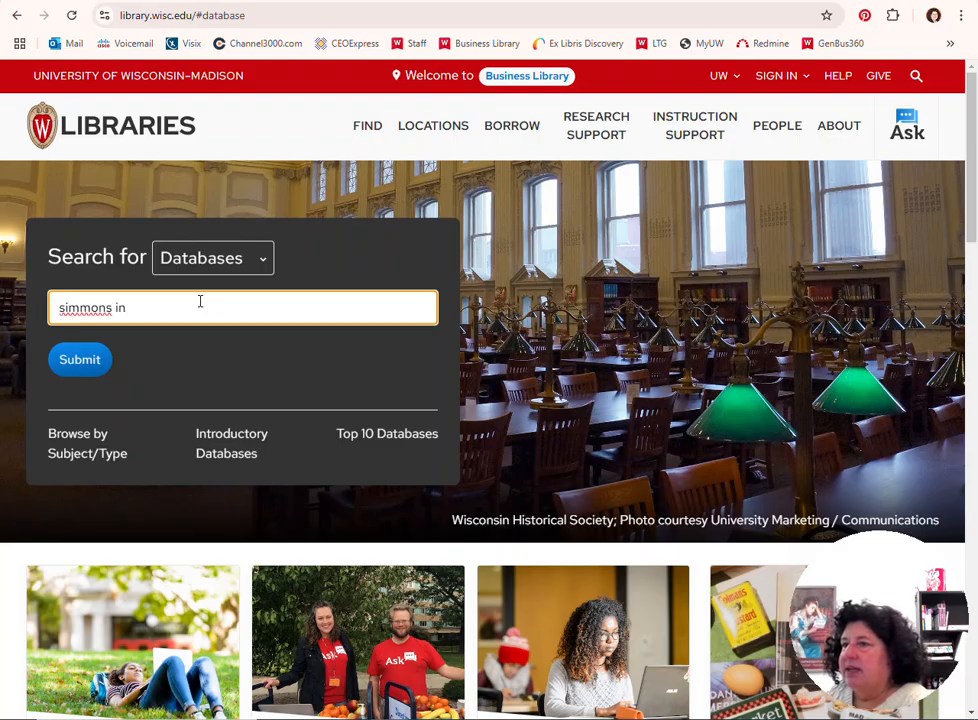
text(insights)
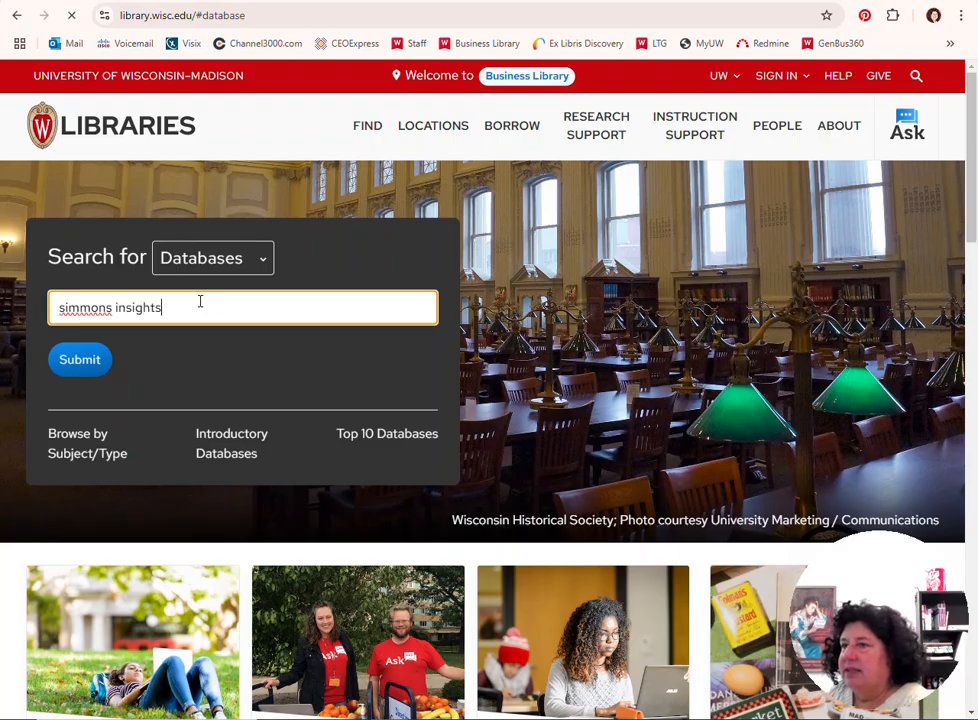
Open the Simmons Insights database from the search results and launch its 2.0 version
scroll(247, 504, down, 2)
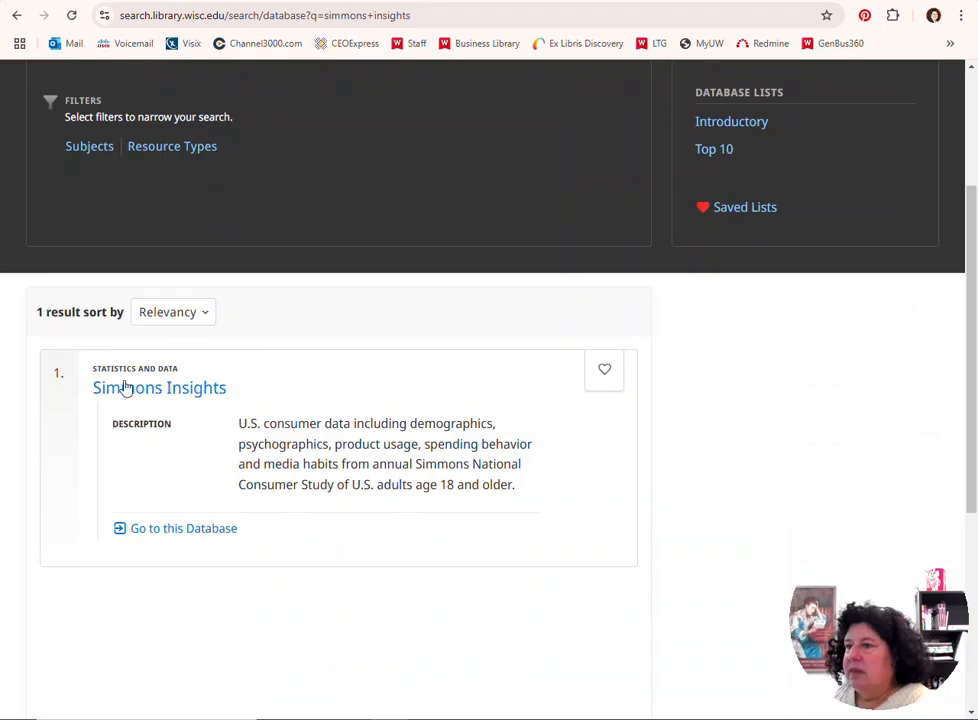
click(190, 395)
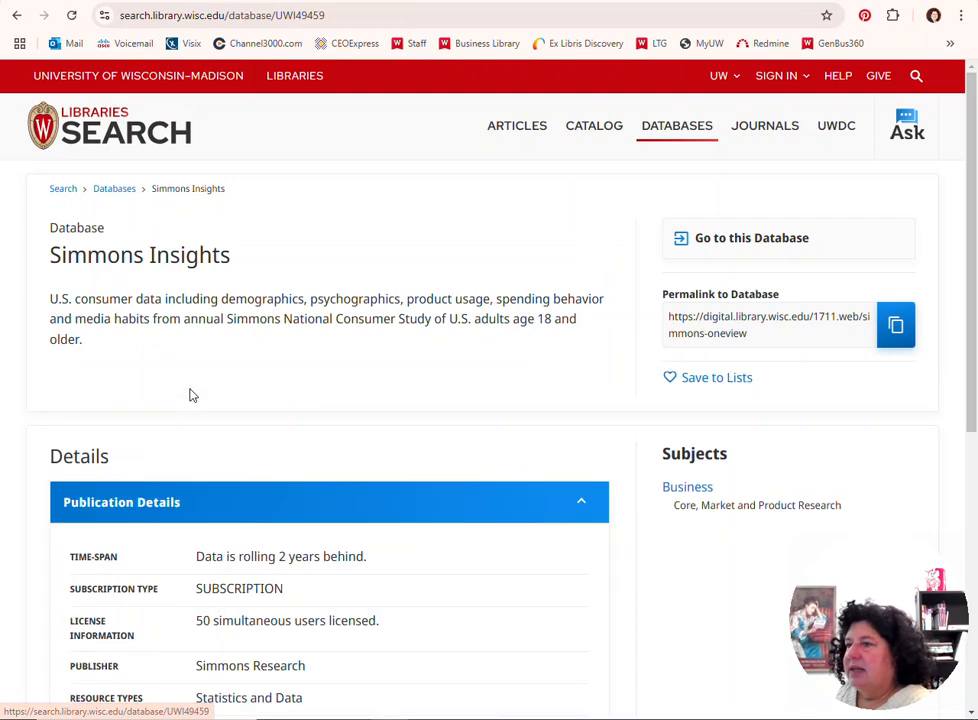
click(748, 246)
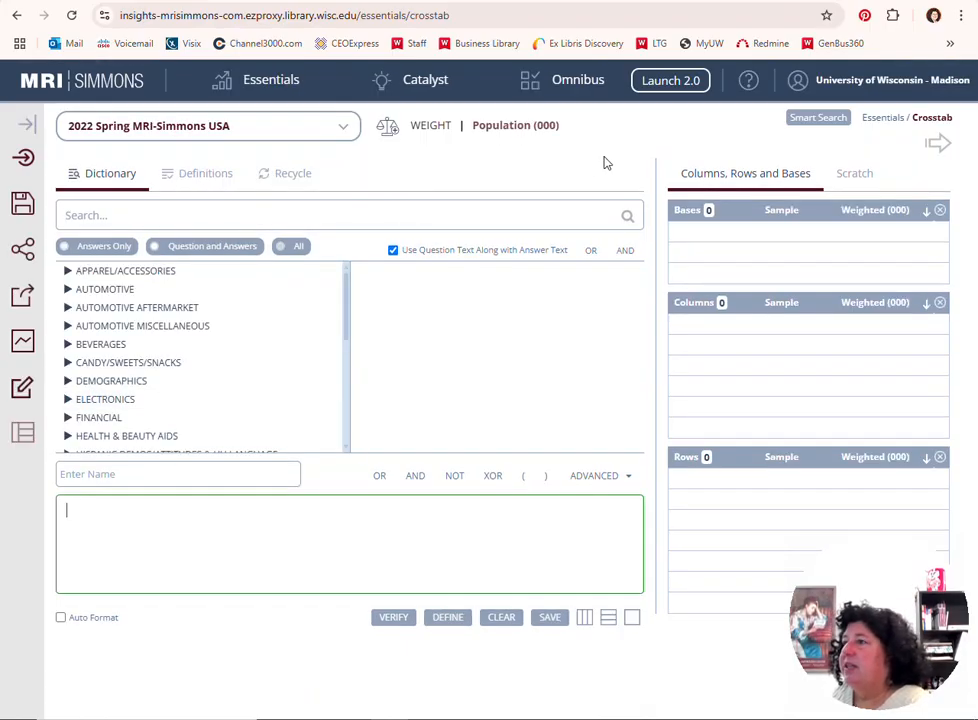
click(668, 88)
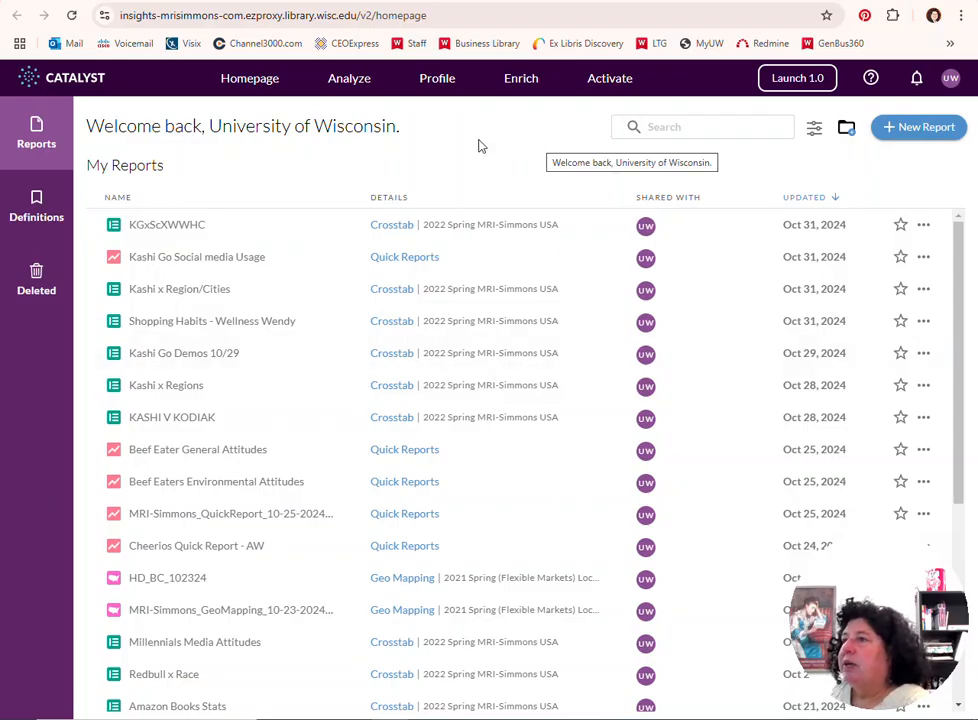
Start a new profile Quick Report and open the Composer to create a target
mouse_move(447, 92)
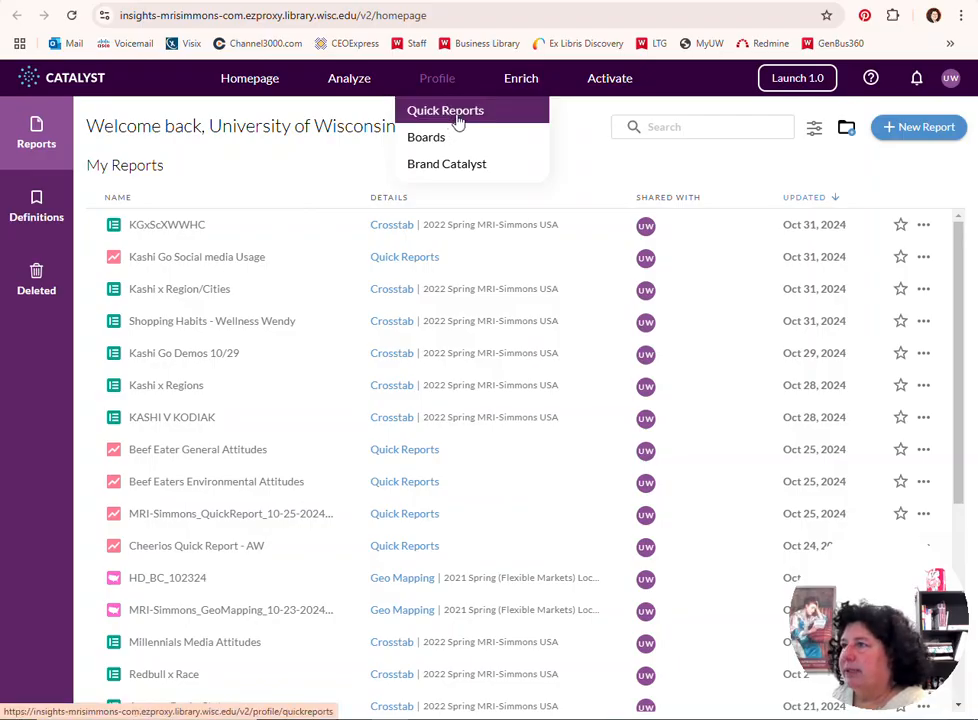
click(458, 120)
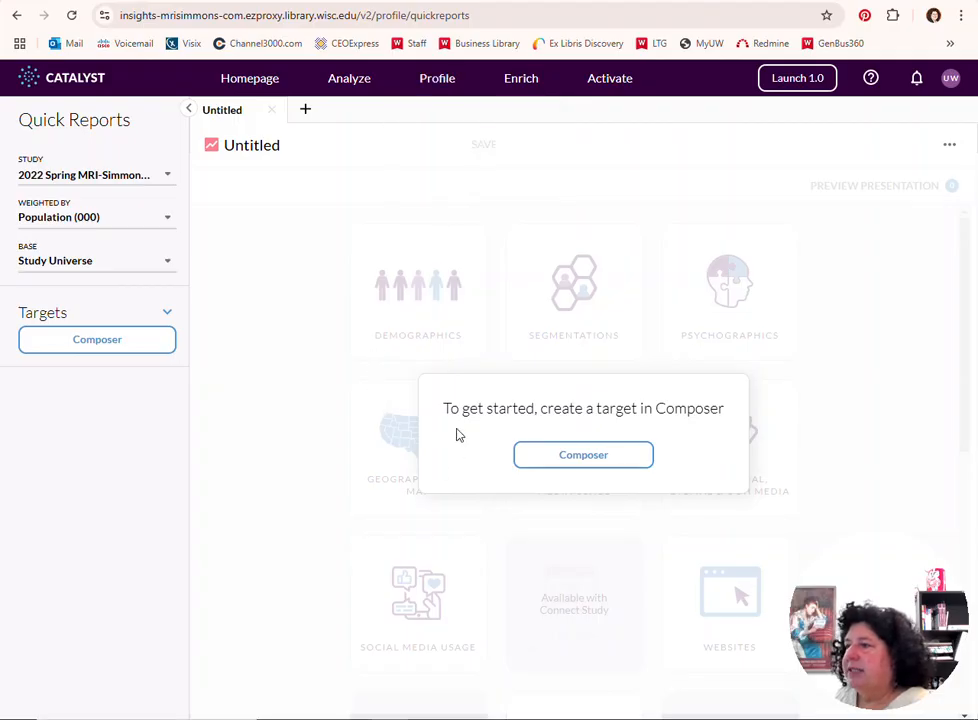
click(588, 456)
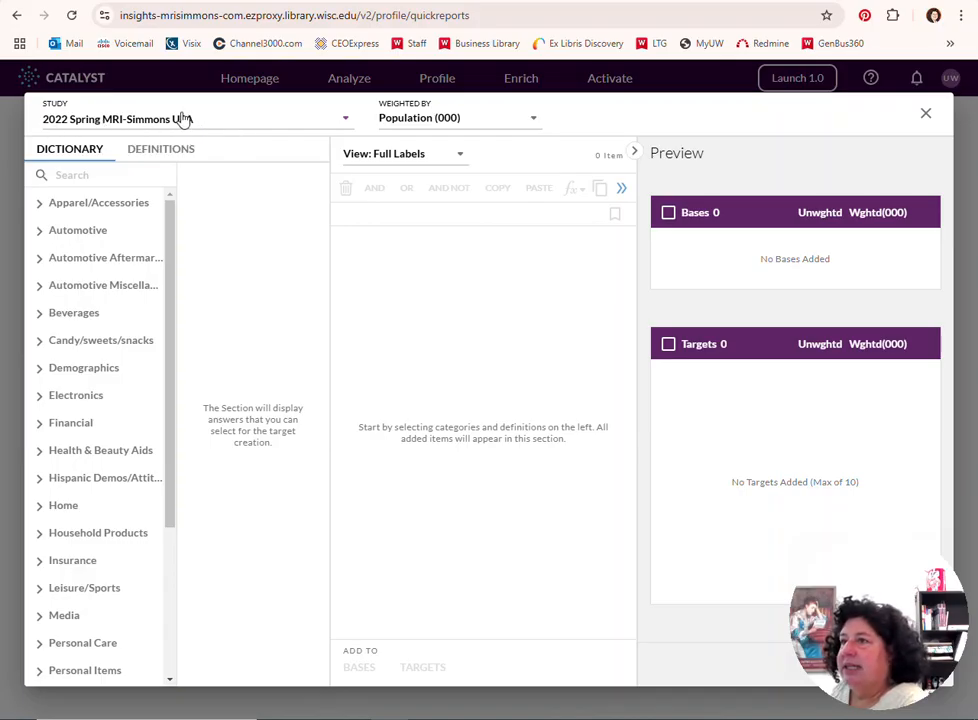
Find the studies for madison and set the study to 2021 Spring (Madison) Local Flex MRI-Simmons
click(347, 124)
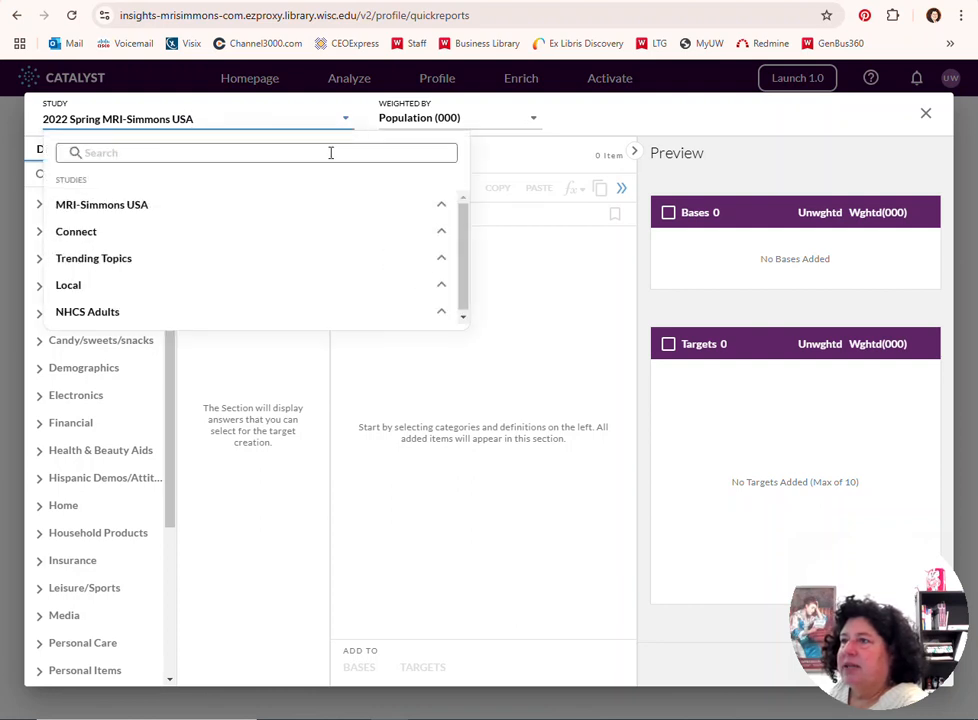
click(331, 153)
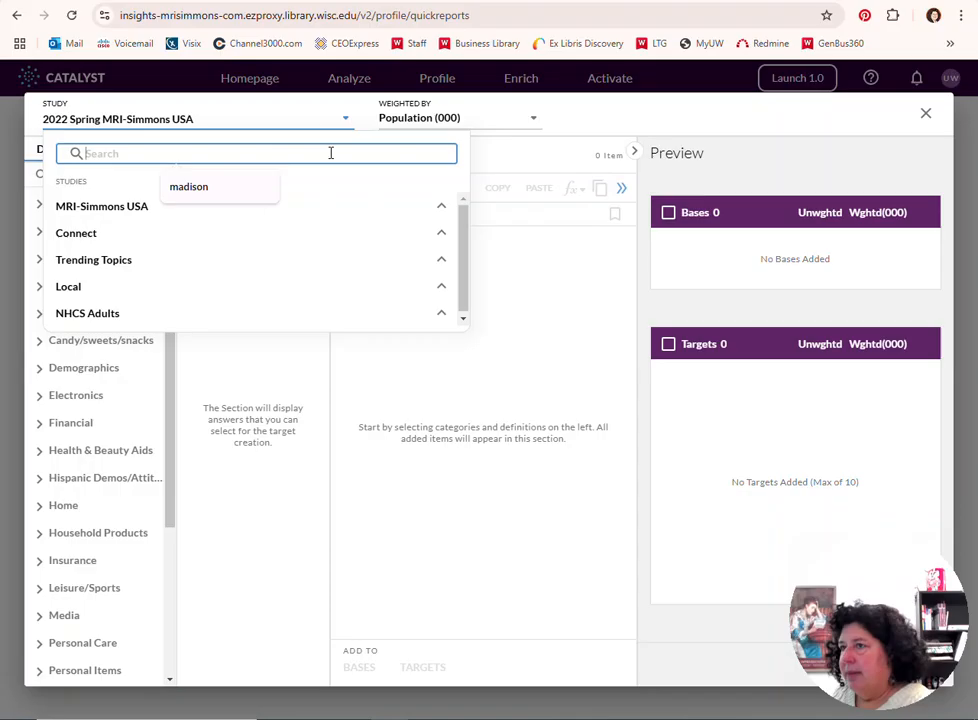
click(215, 192)
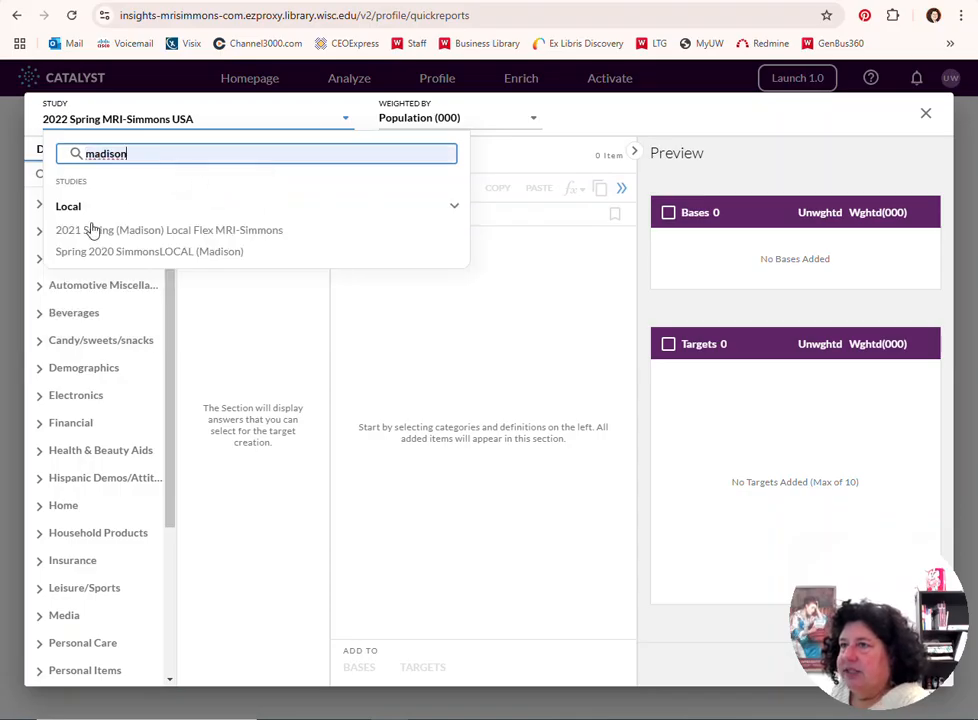
click(217, 237)
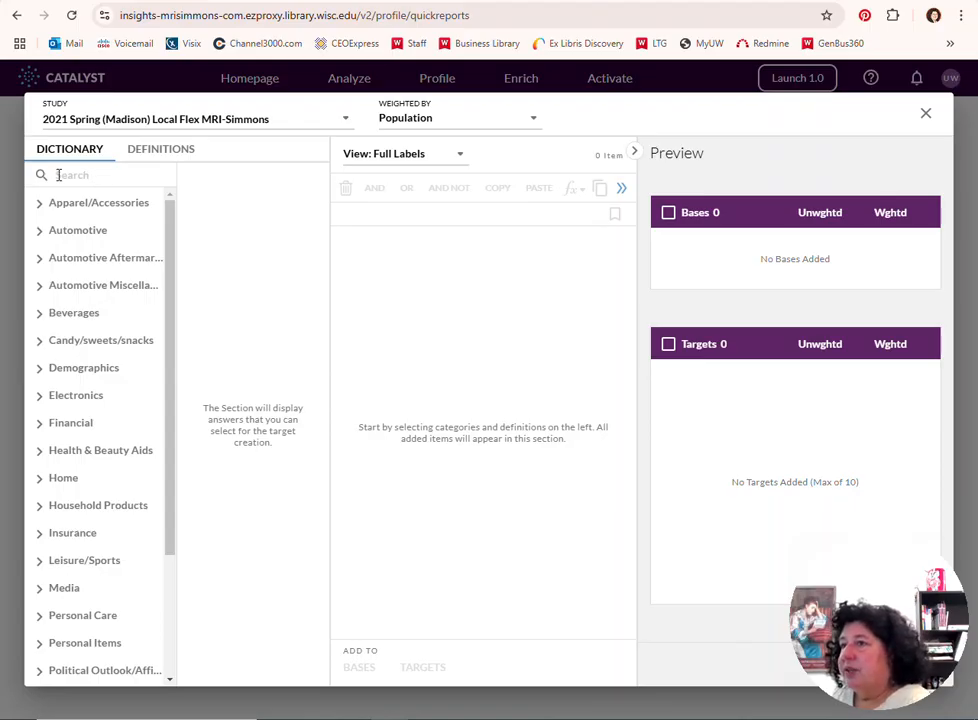
Search the dictionary for "retail" and display the Shopping Attitudes answers within Psychographics
text(retail)
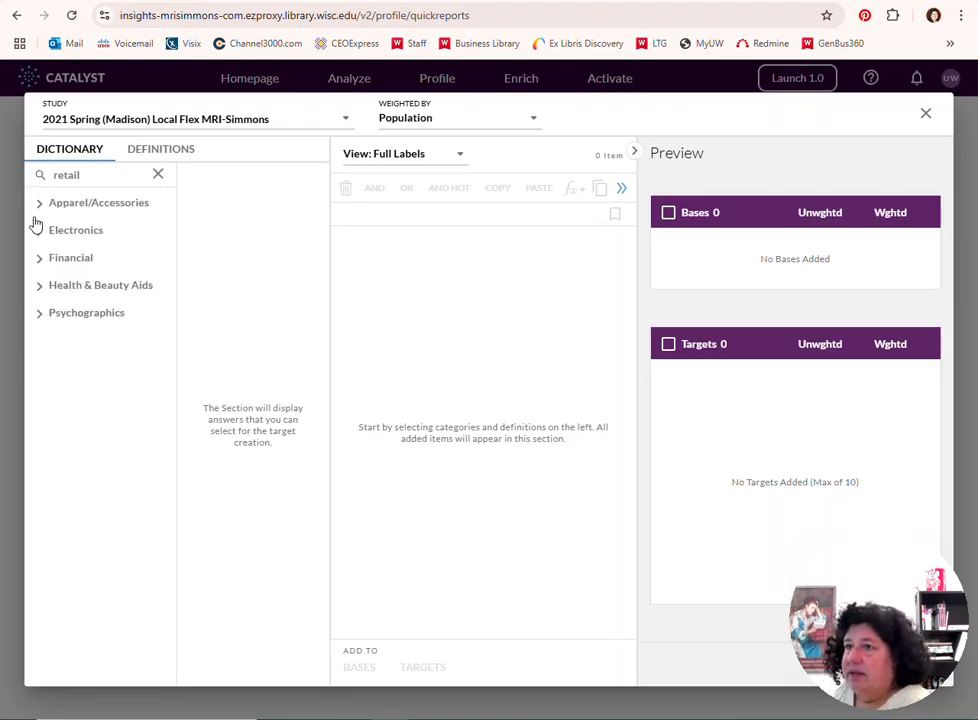
click(40, 318)
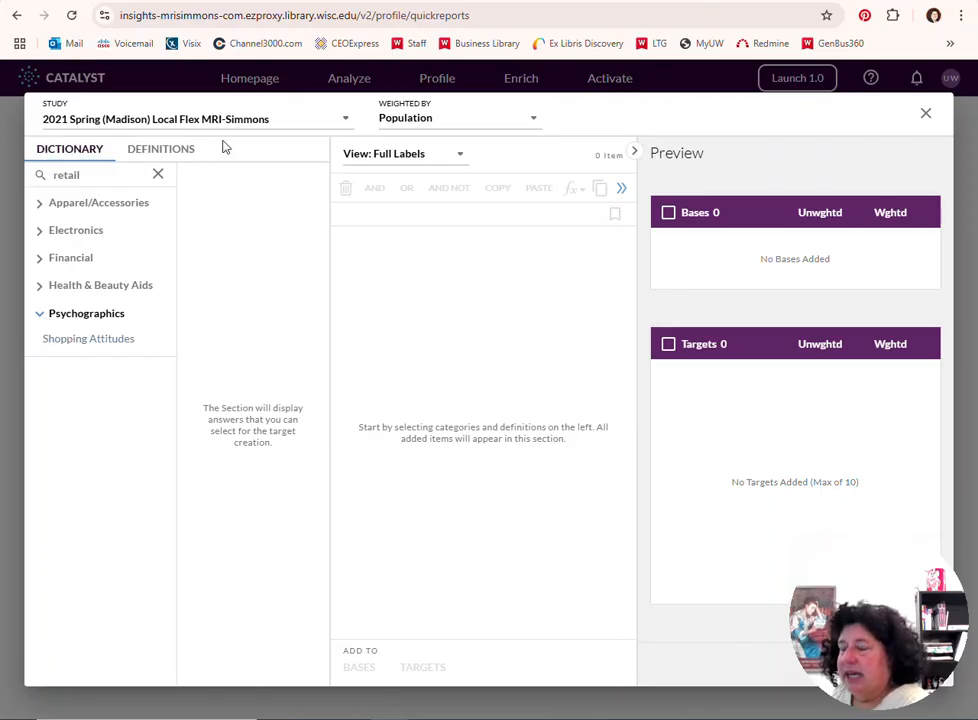
click(83, 345)
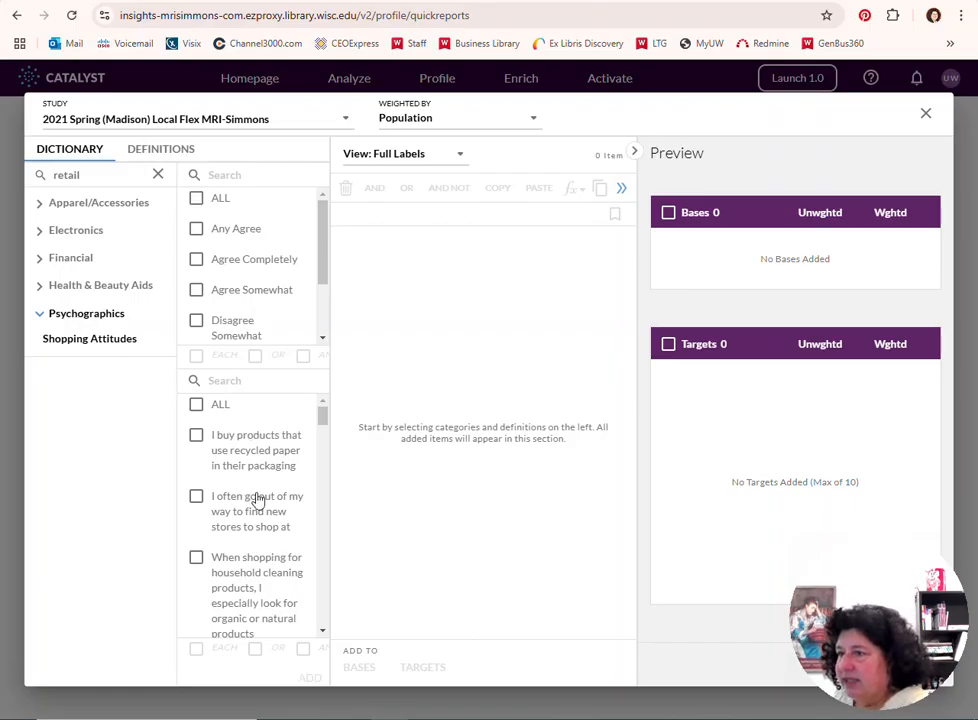
Add the Any Agree answer for "I prefer shopping at local, independent stores to shopping at national store chains" to the composer's item list
click(197, 231)
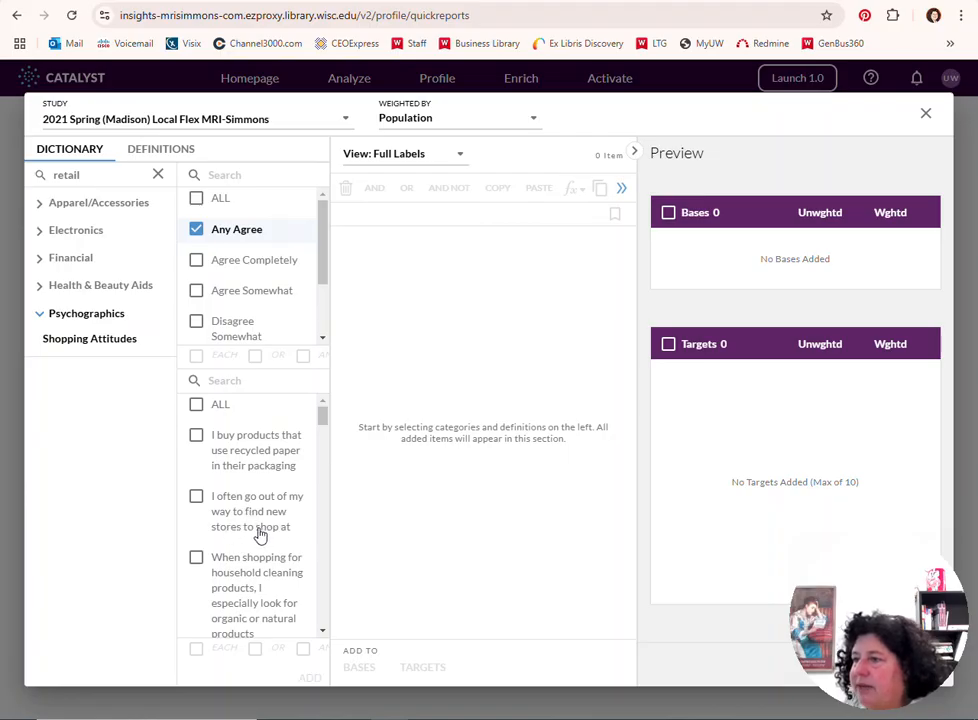
scroll(240, 544, down, 1)
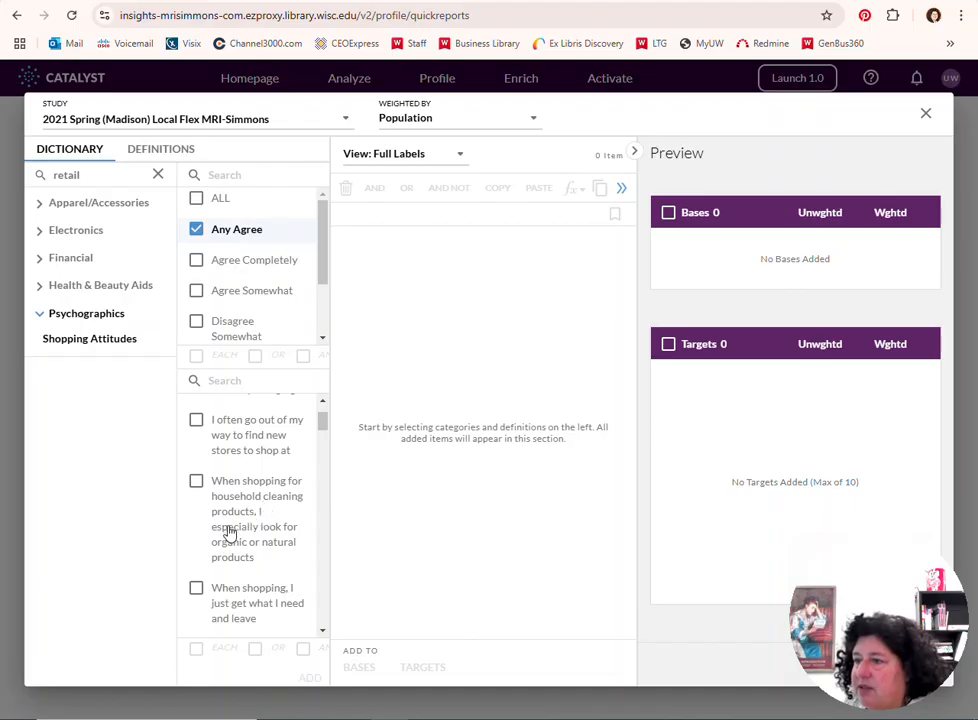
scroll(240, 552, down, 1)
scroll(235, 548, down, 1)
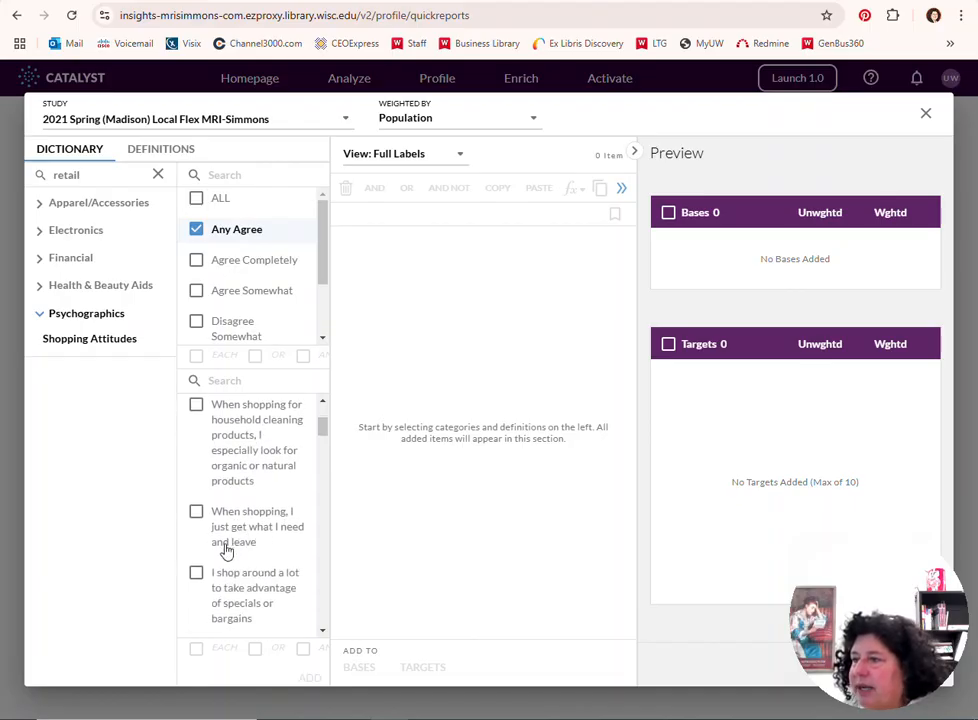
scroll(230, 549, down, 2)
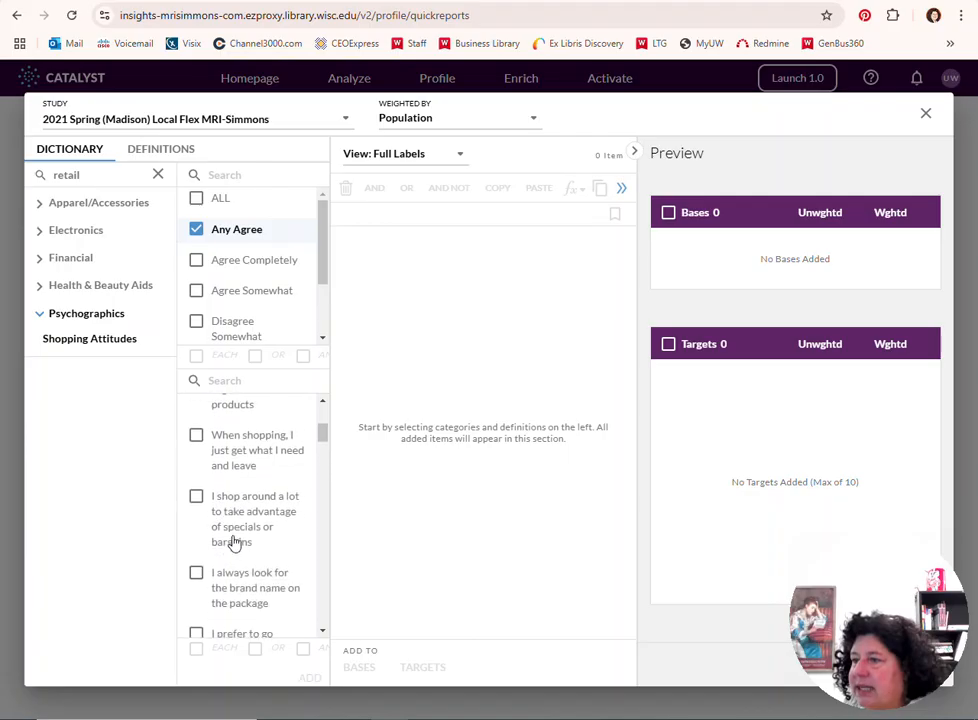
scroll(245, 543, down, 2)
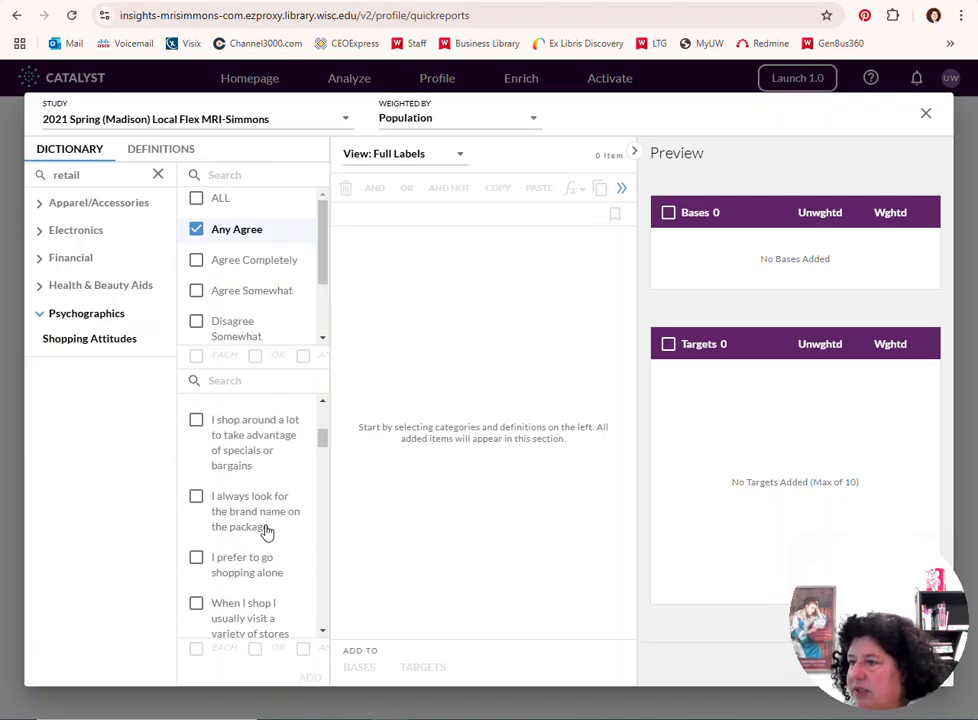
scroll(277, 537, down, 2)
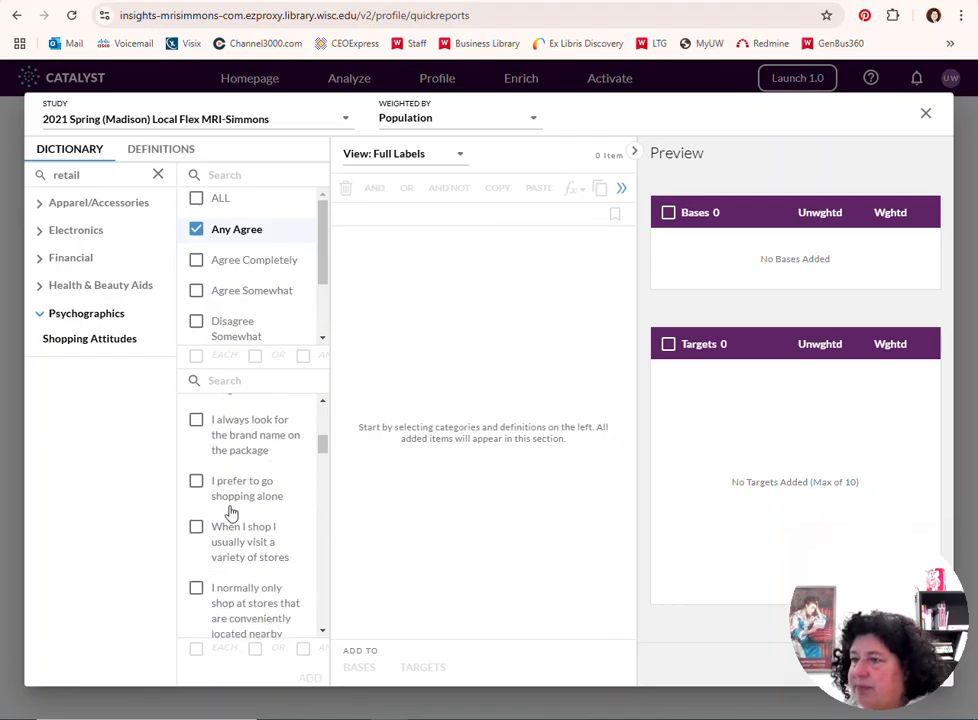
scroll(228, 505, down, 2)
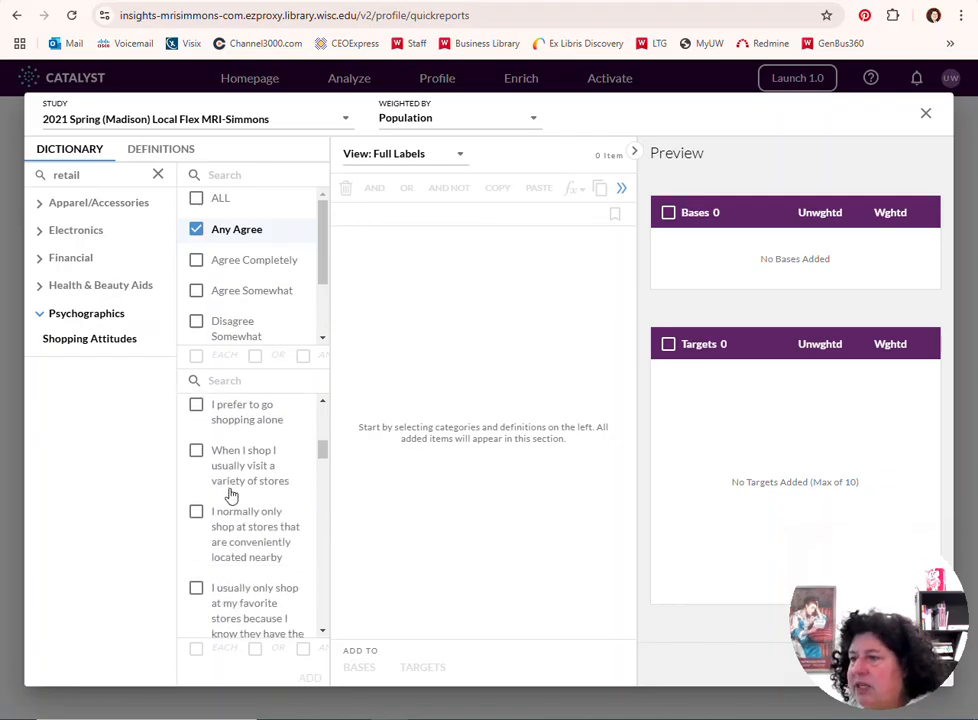
scroll(262, 486, down, 2)
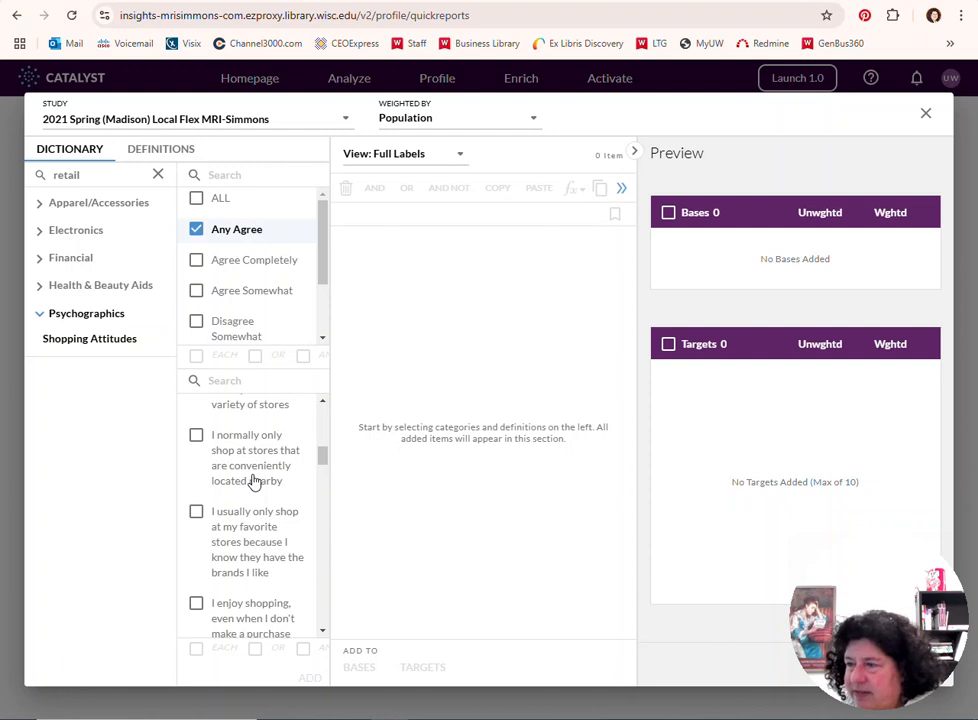
scroll(255, 482, down, 2)
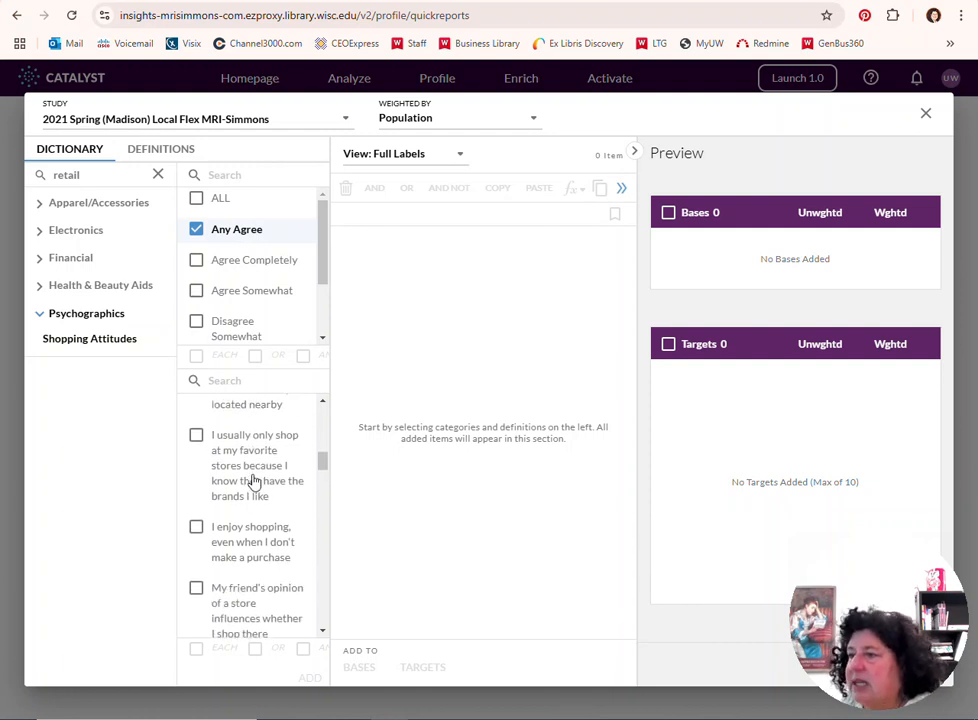
scroll(255, 482, down, 2)
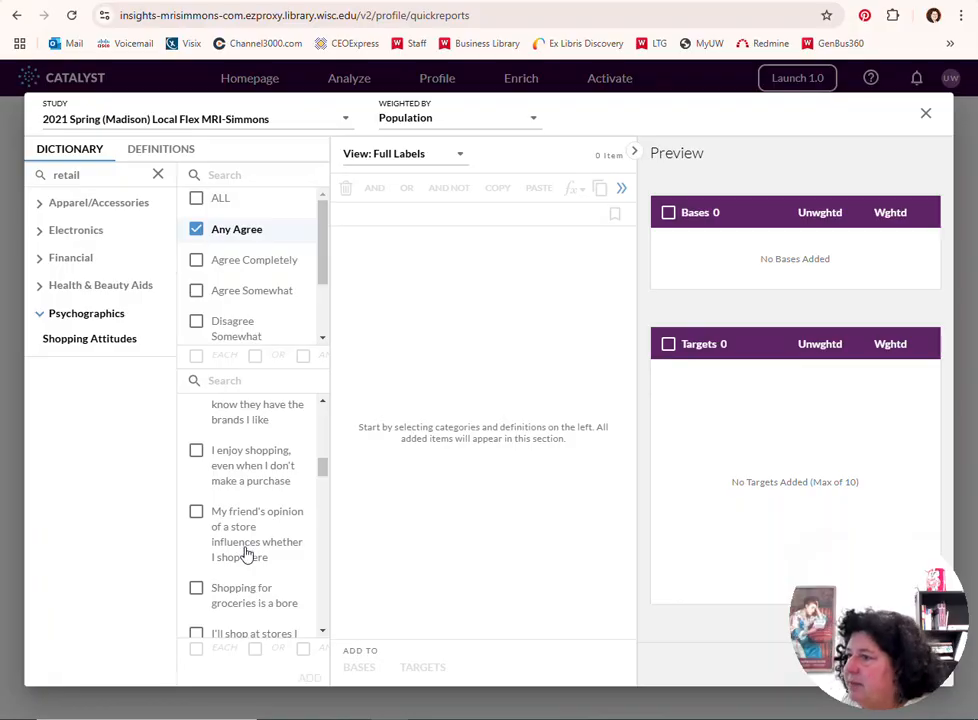
scroll(249, 514, down, 2)
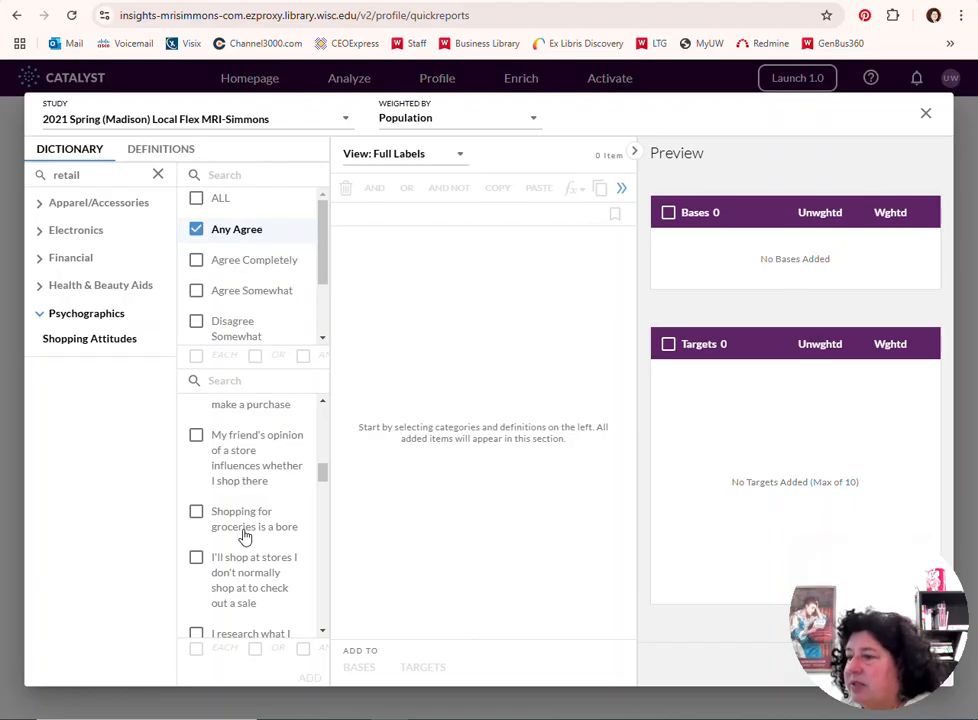
scroll(245, 537, down, 2)
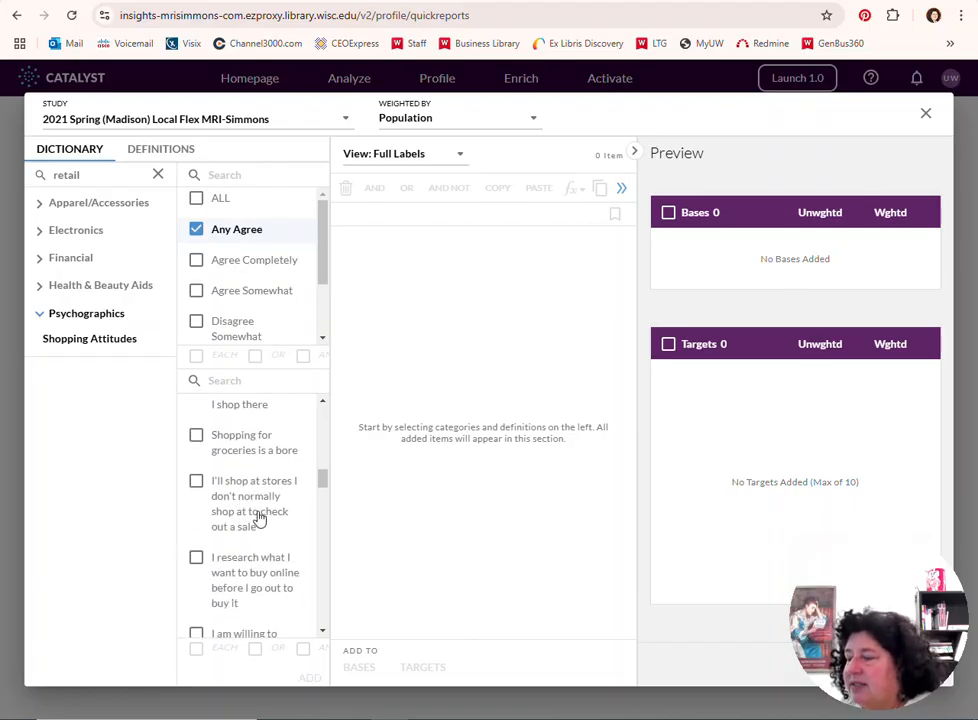
scroll(258, 517, down, 2)
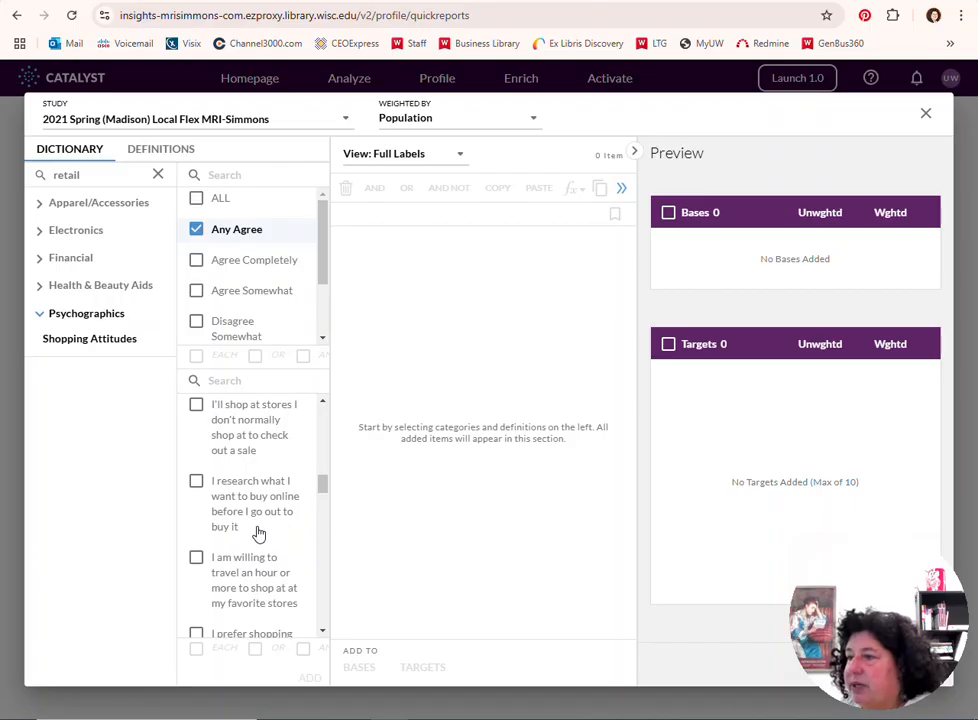
scroll(258, 532, down, 1)
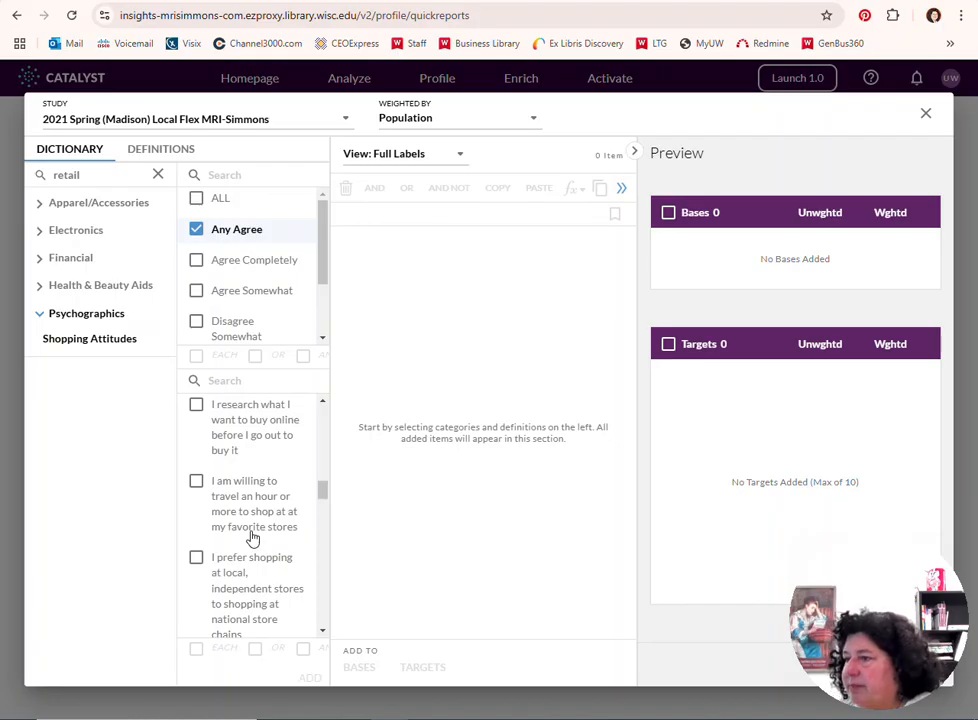
scroll(253, 540, down, 1)
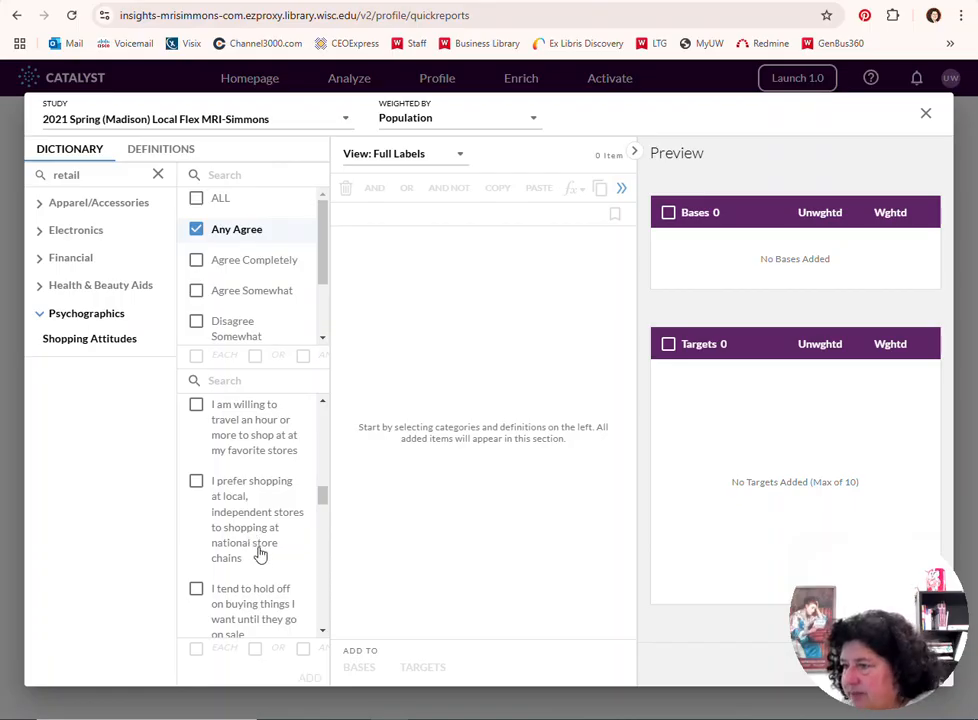
click(196, 483)
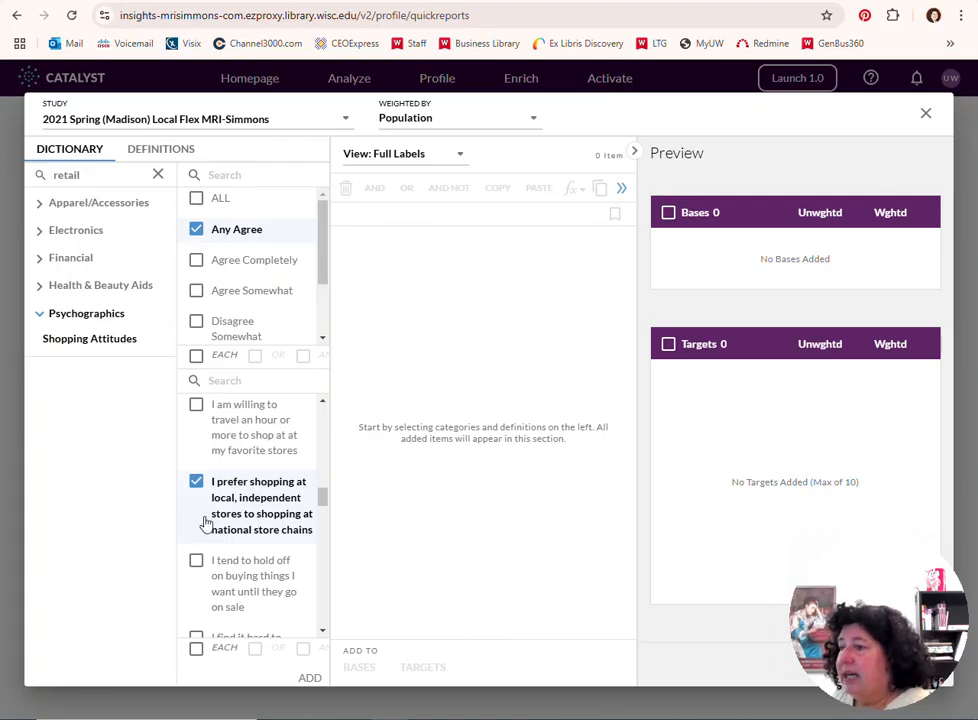
click(309, 678)
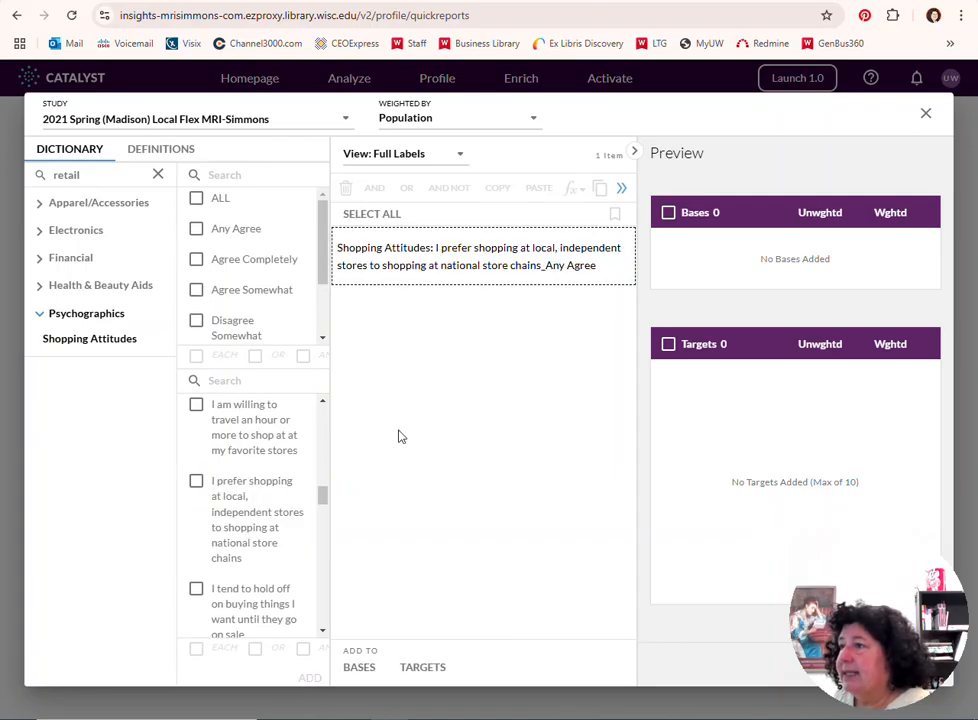
Add the Any Agree item on preferring local, independent stores to the targets and create the Quick Report
click(388, 270)
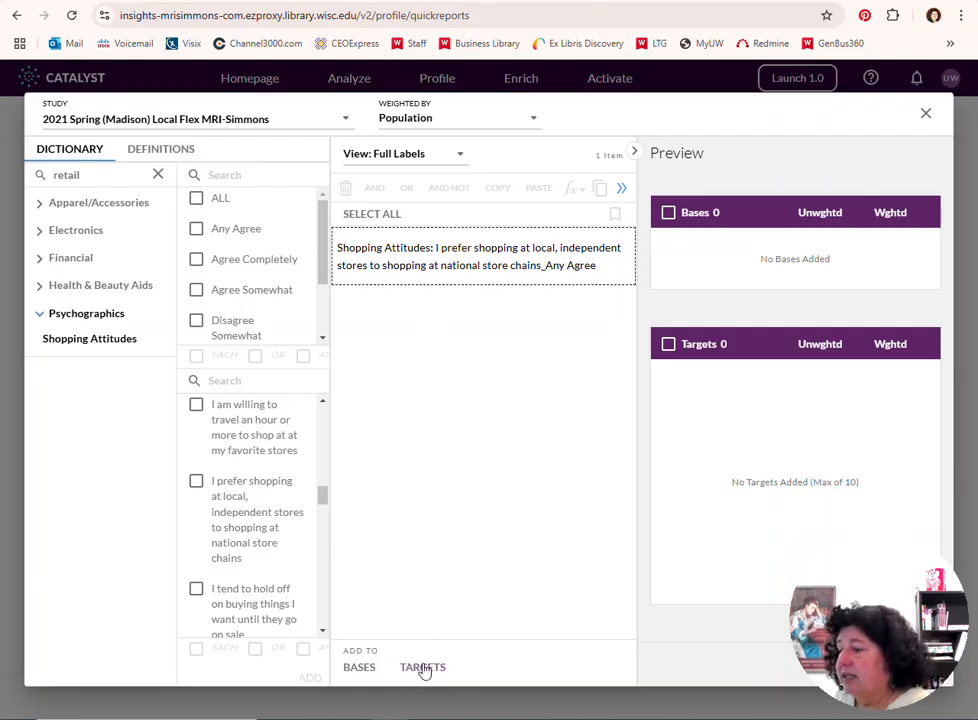
click(423, 668)
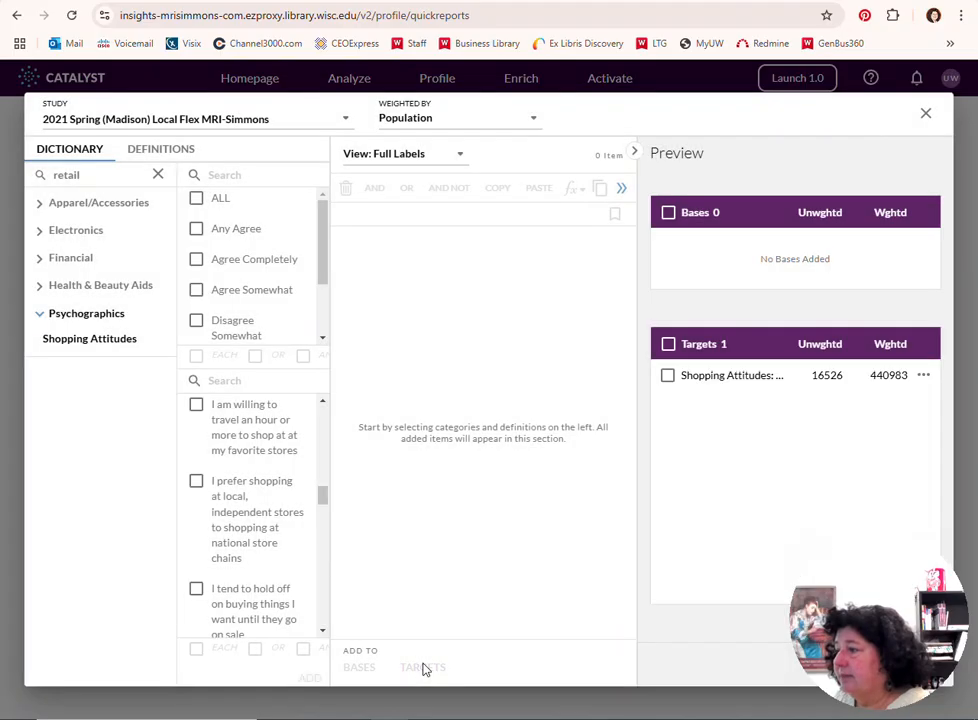
drag(864, 581, 87, 589)
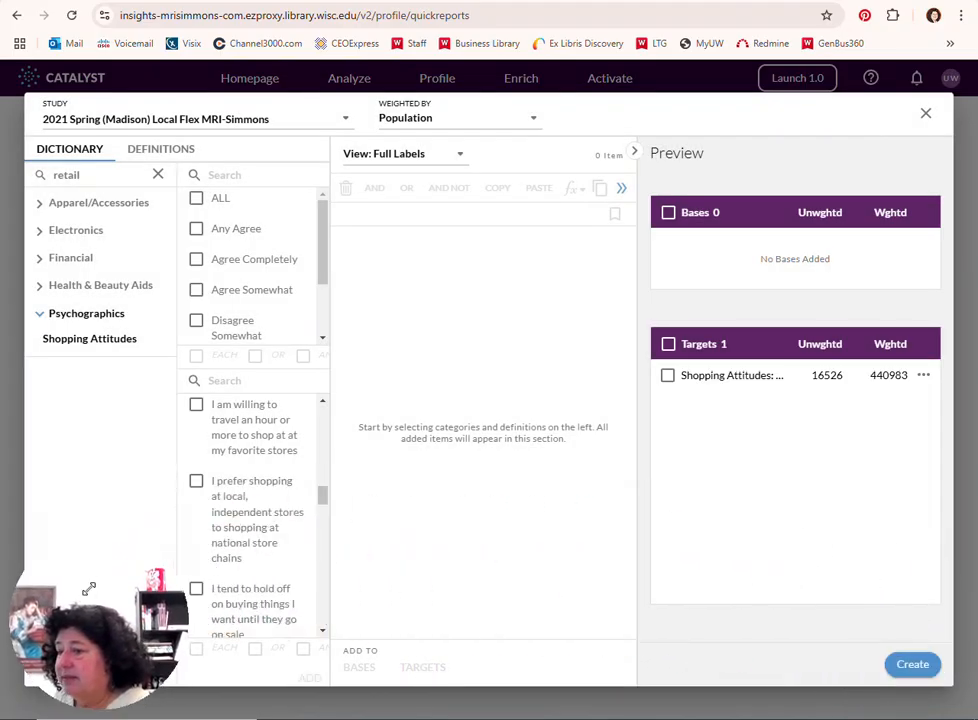
click(910, 665)
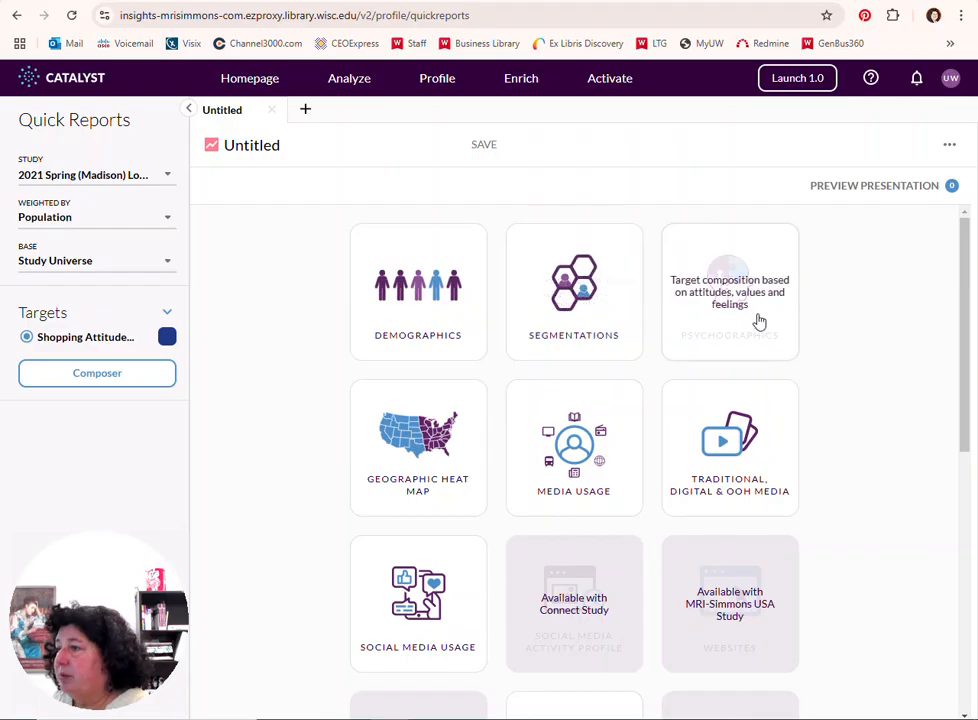
Open the Demographics report and examine all its charts, from gender, age and race to education, ethnicity and other demographics
click(423, 323)
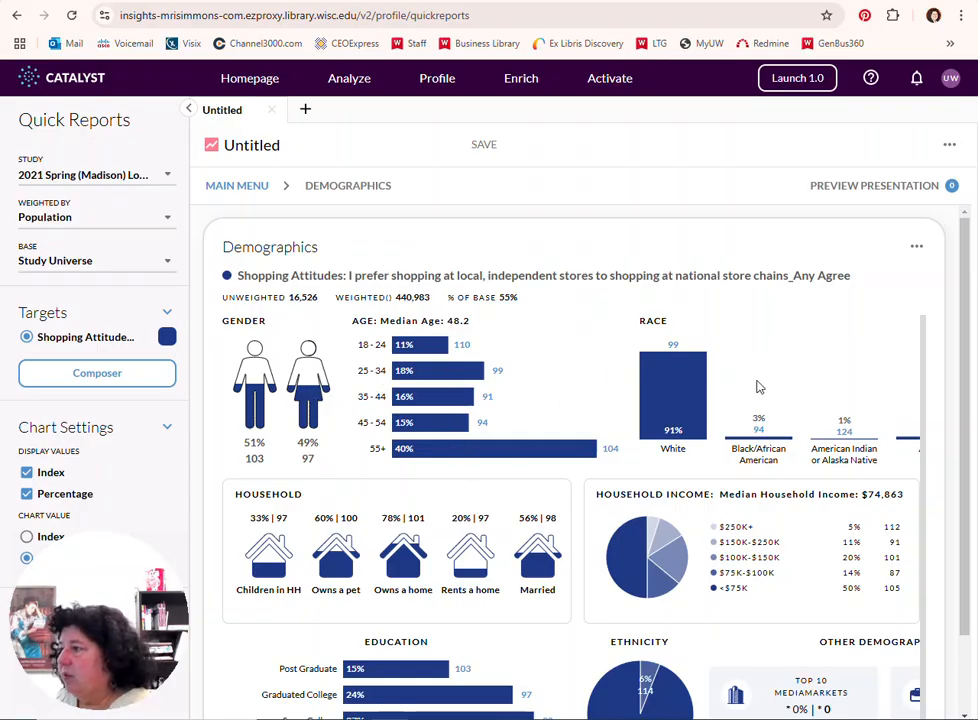
scroll(492, 450, down, 3)
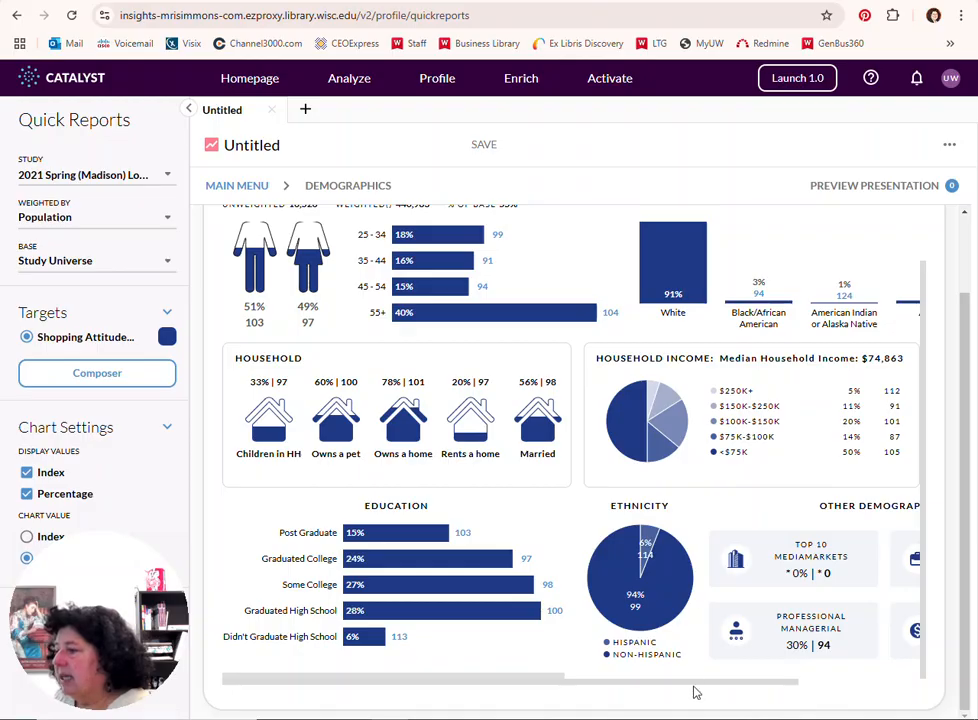
drag(703, 688, 821, 686)
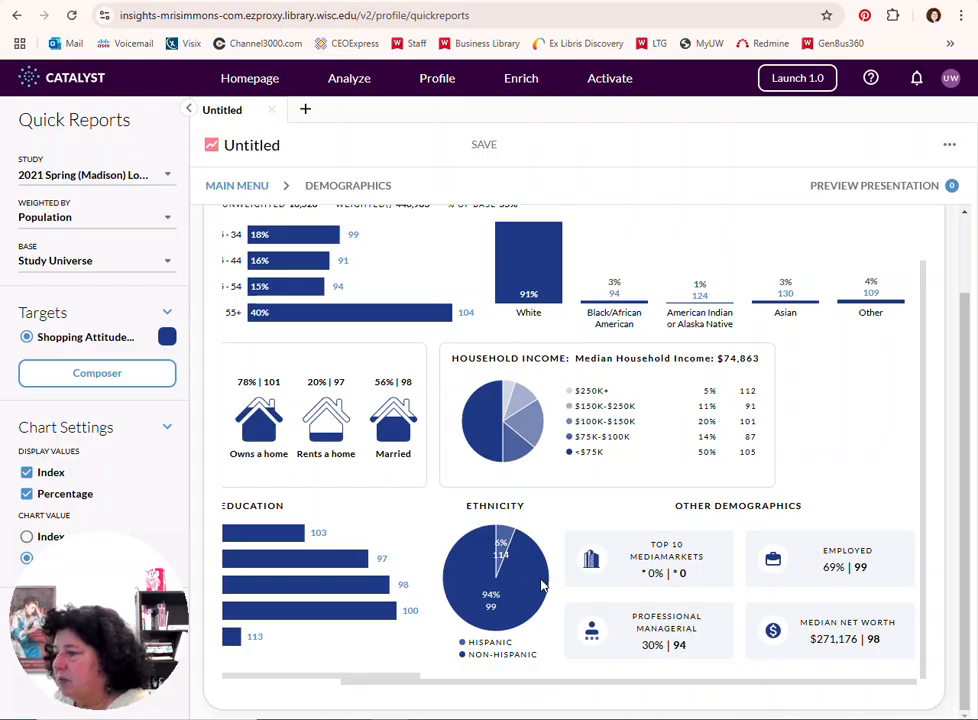
drag(420, 686, 305, 690)
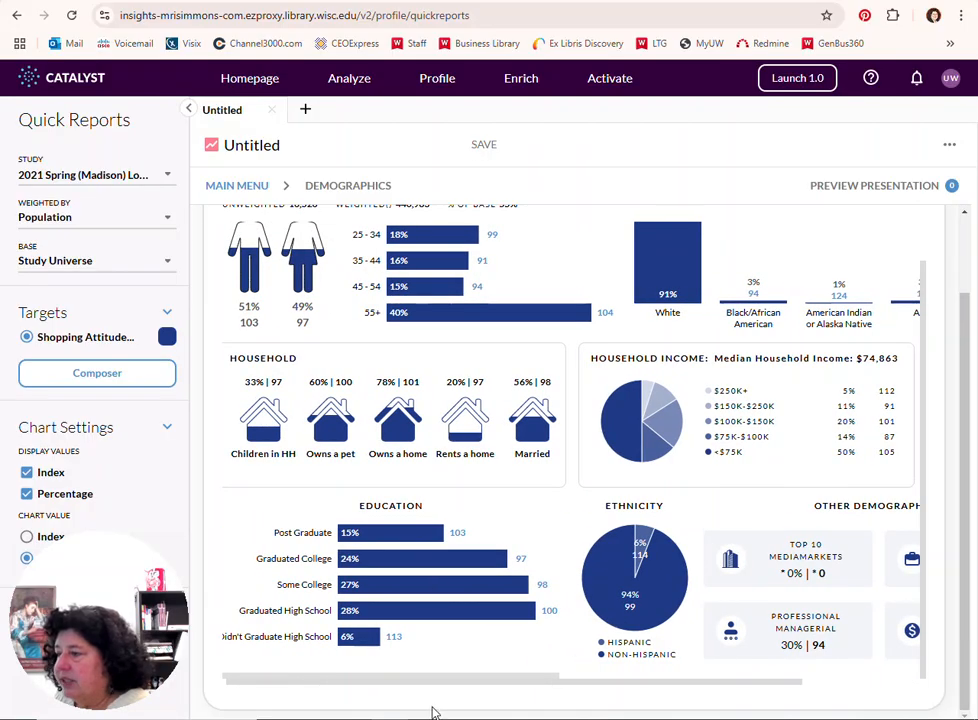
drag(439, 690, 578, 692)
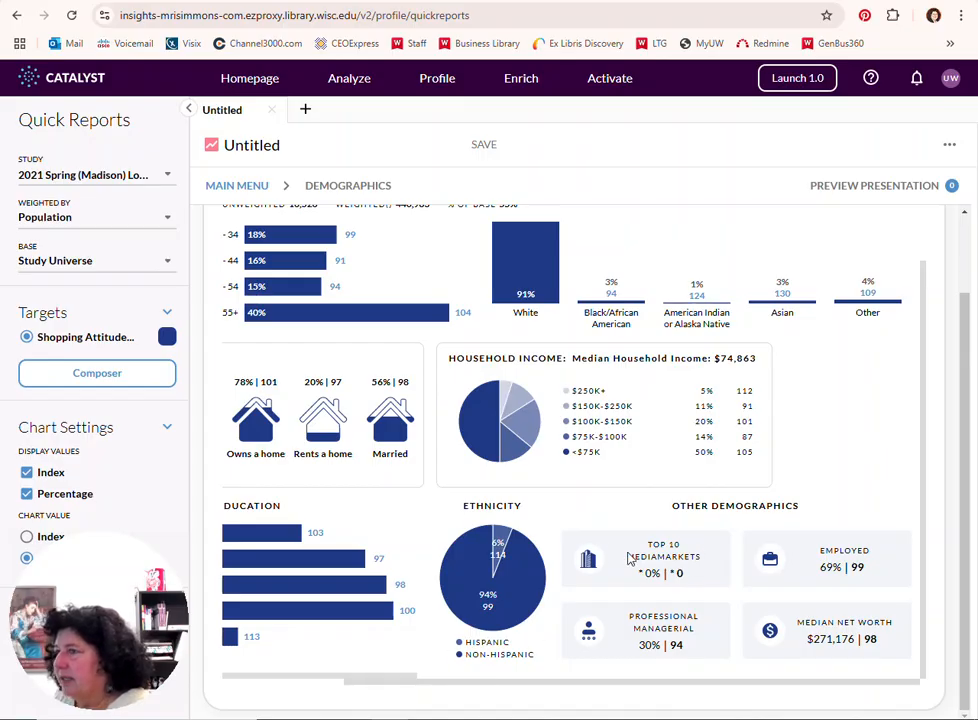
drag(356, 685, 229, 694)
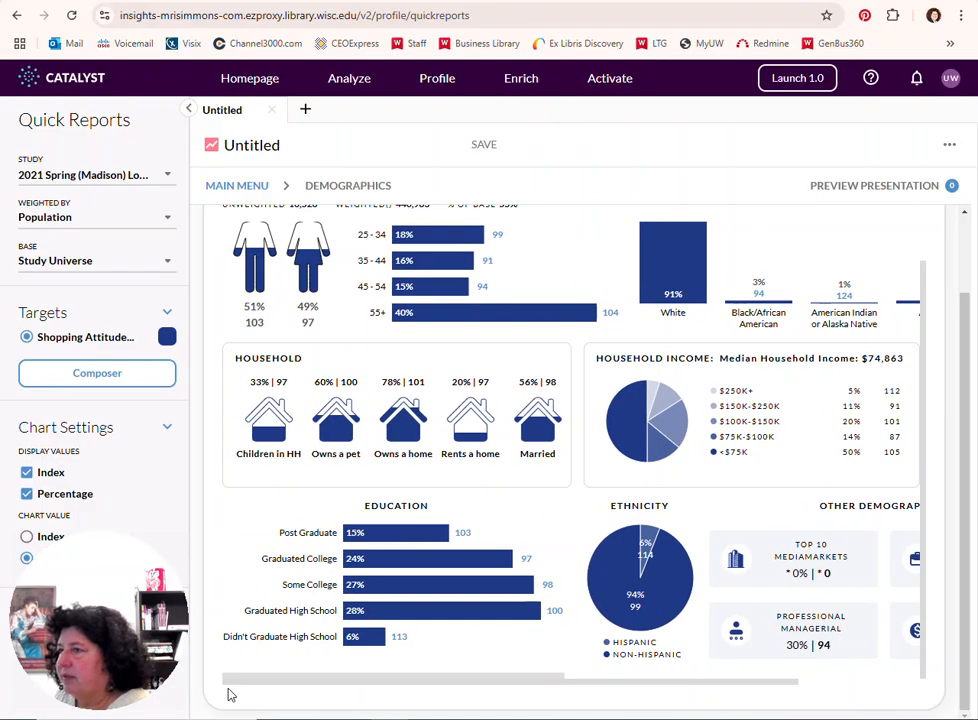
scroll(349, 625, up, 1)
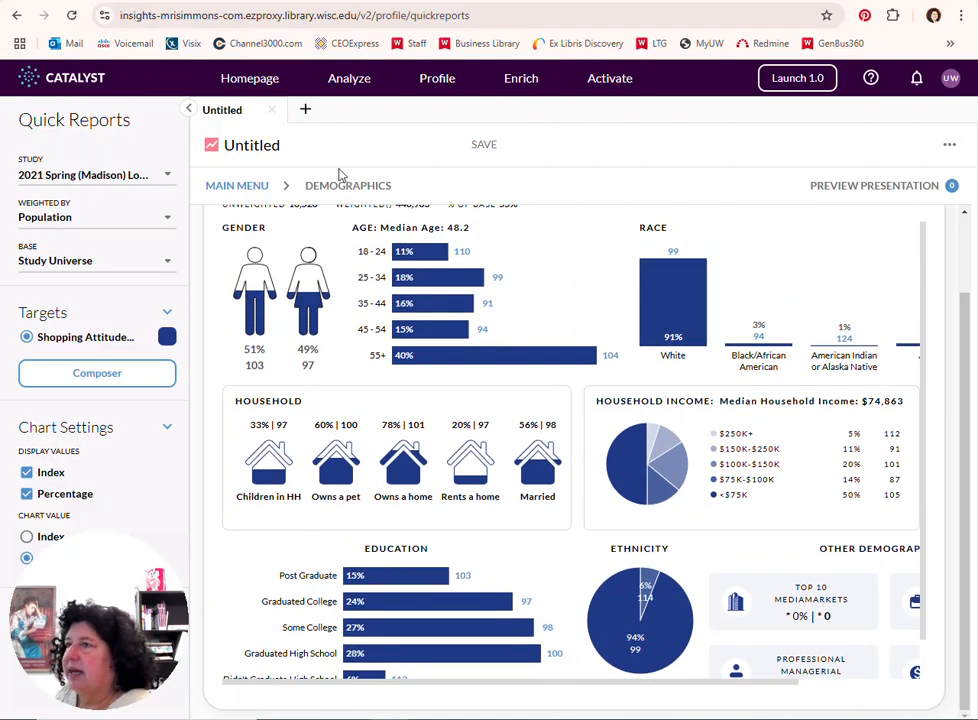
Switch to the Segmentations report and view the Conscientious Consumers, Buyers of the Best and Swayable Shopaholics descriptions under Buying Styles
click(229, 192)
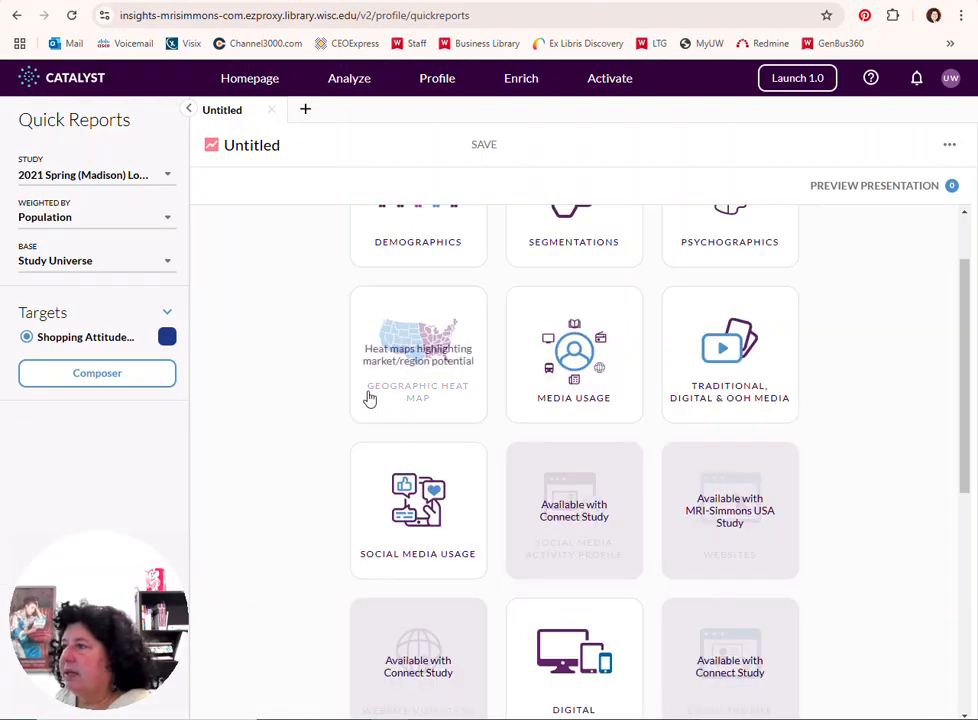
scroll(393, 395, up, 2)
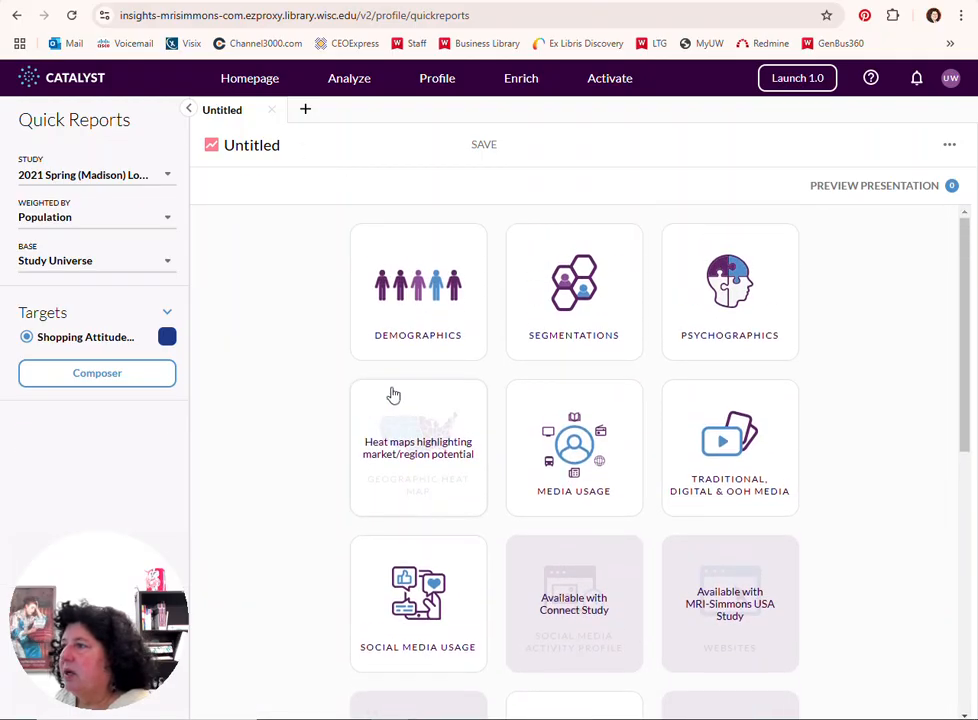
click(579, 300)
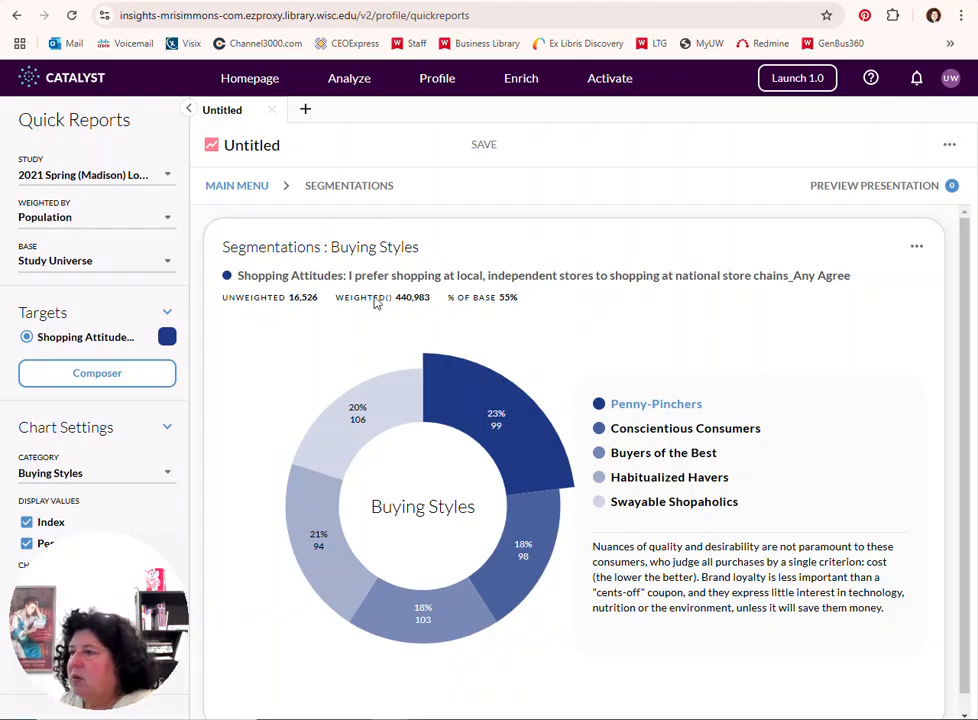
mouse_move(488, 399)
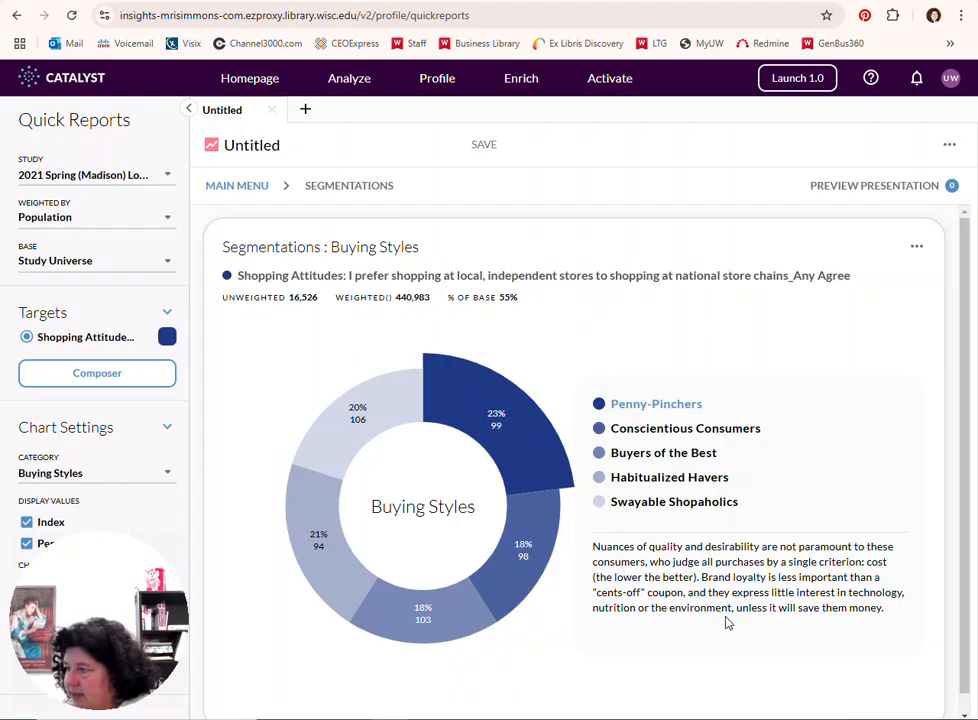
click(529, 567)
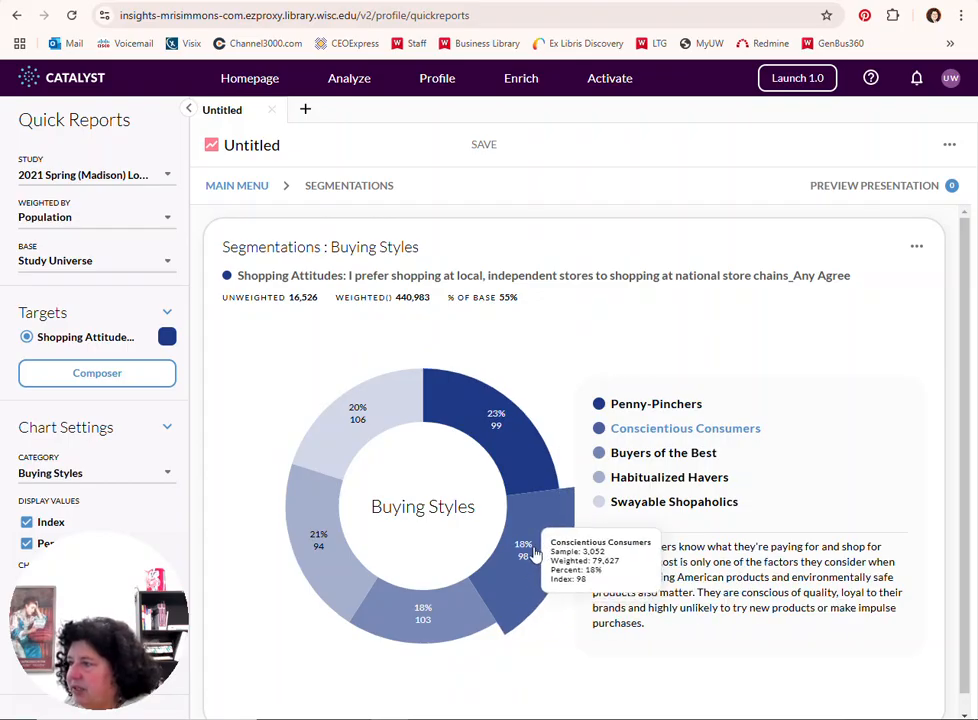
click(419, 632)
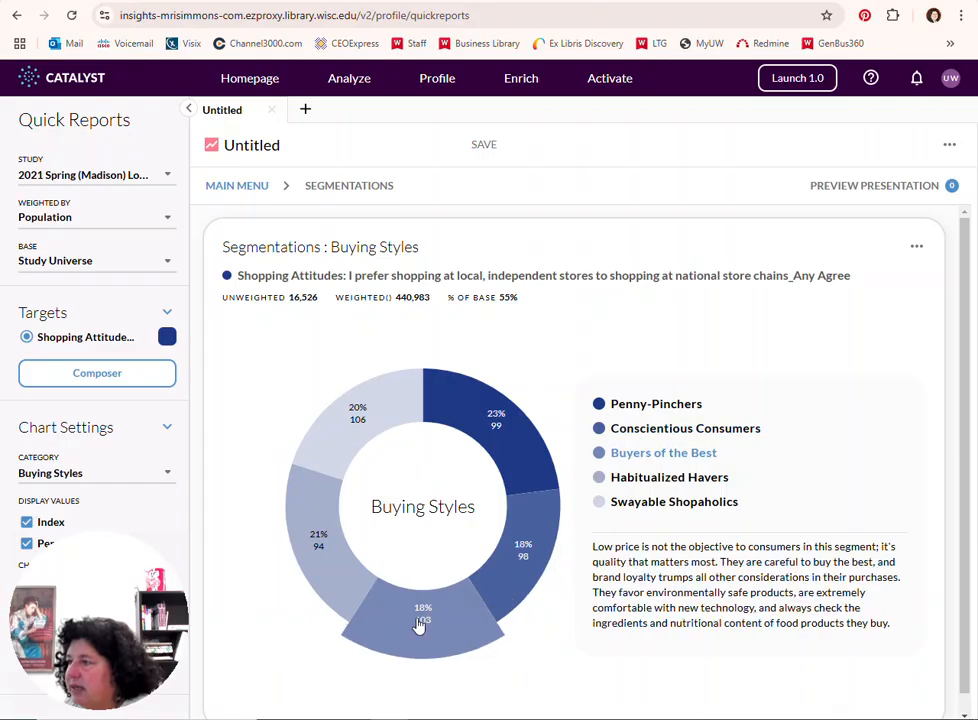
click(352, 407)
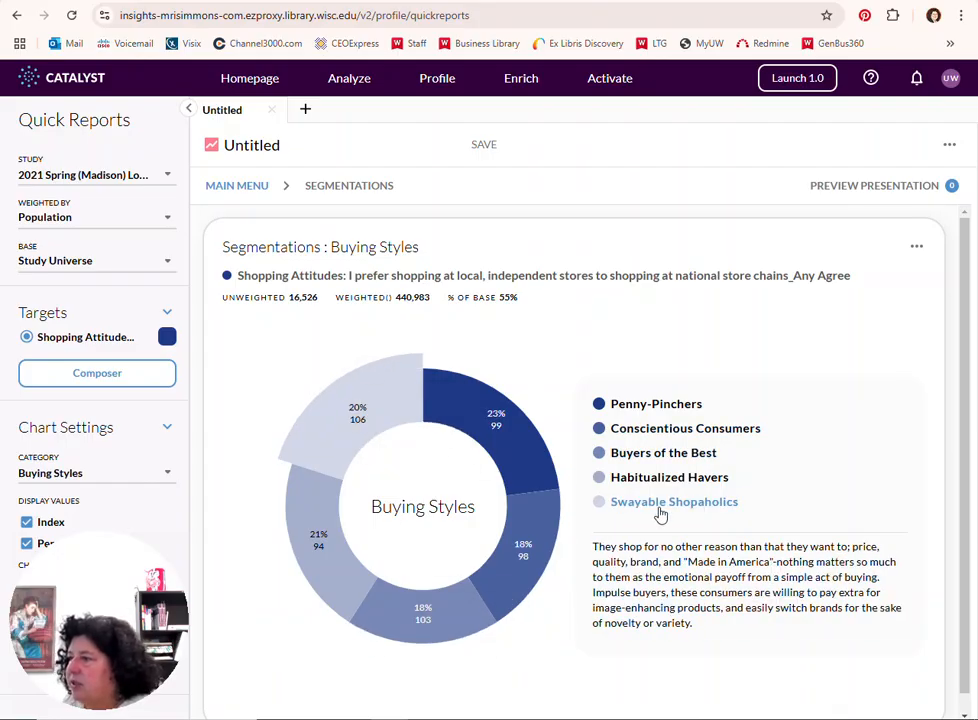
Look through the available segmentation categories and display the General Attitudes chart with its Faith & Family description
click(167, 479)
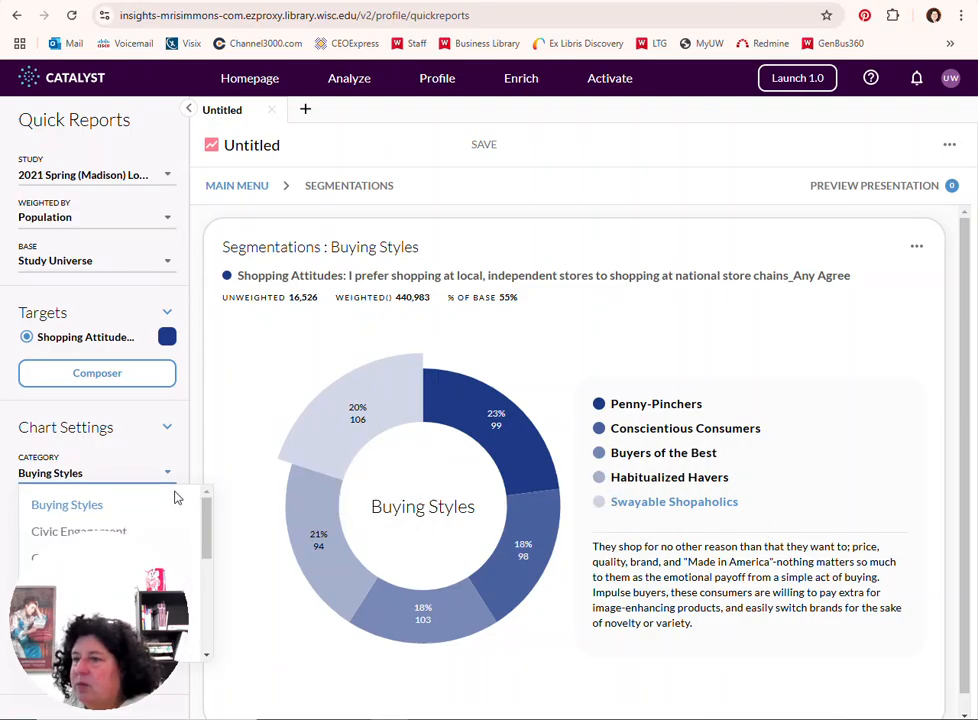
scroll(176, 500, down, 1)
drag(125, 595, 966, 616)
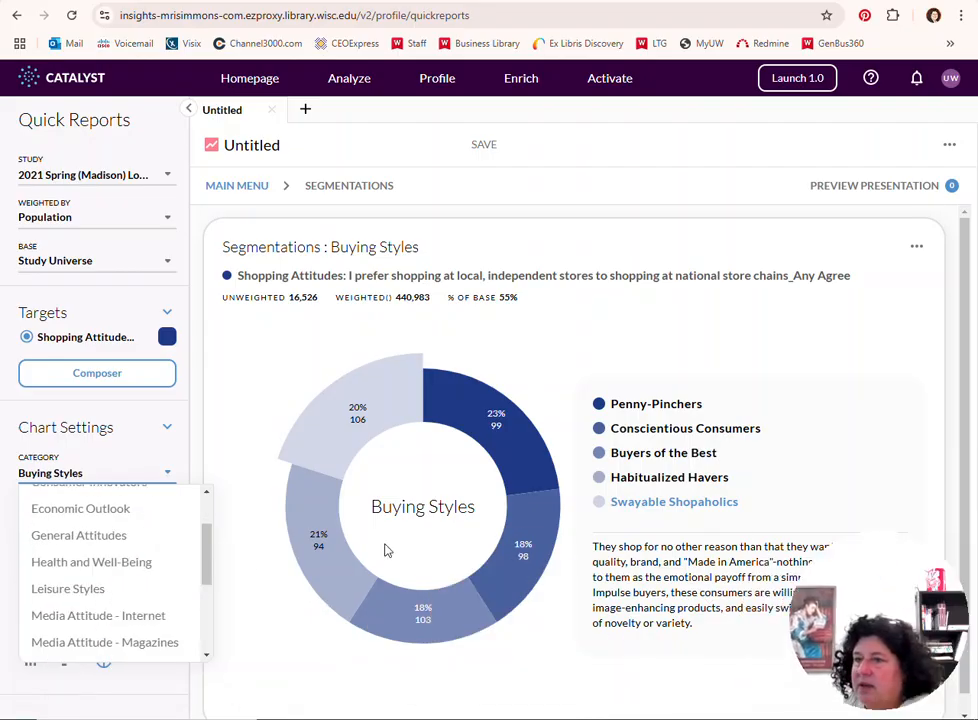
scroll(94, 547, down, 1)
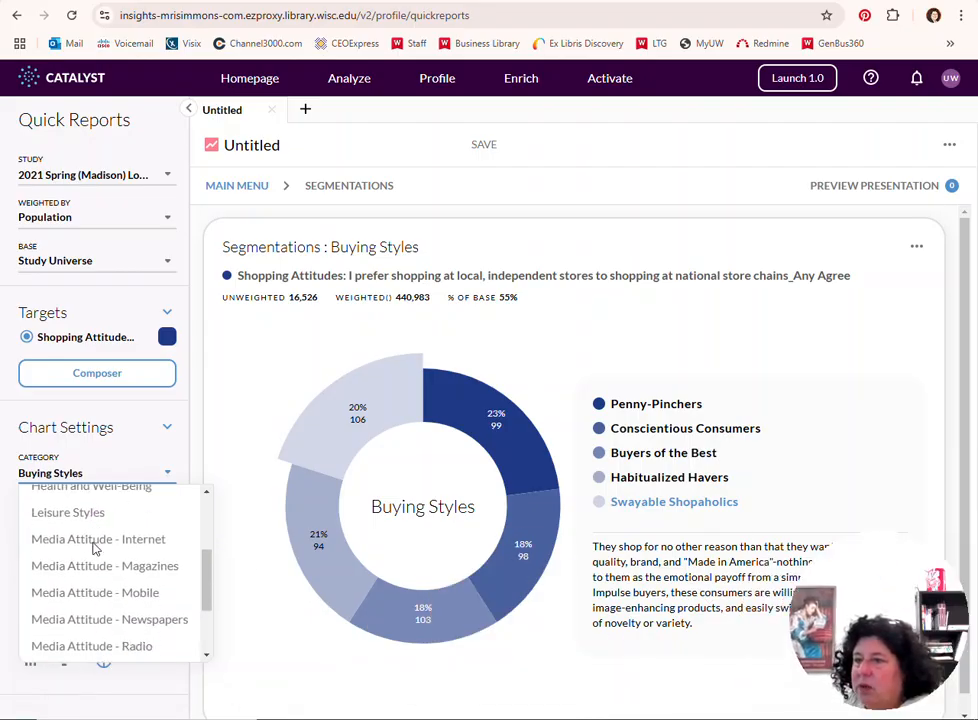
scroll(94, 548, down, 1)
scroll(94, 555, up, 5)
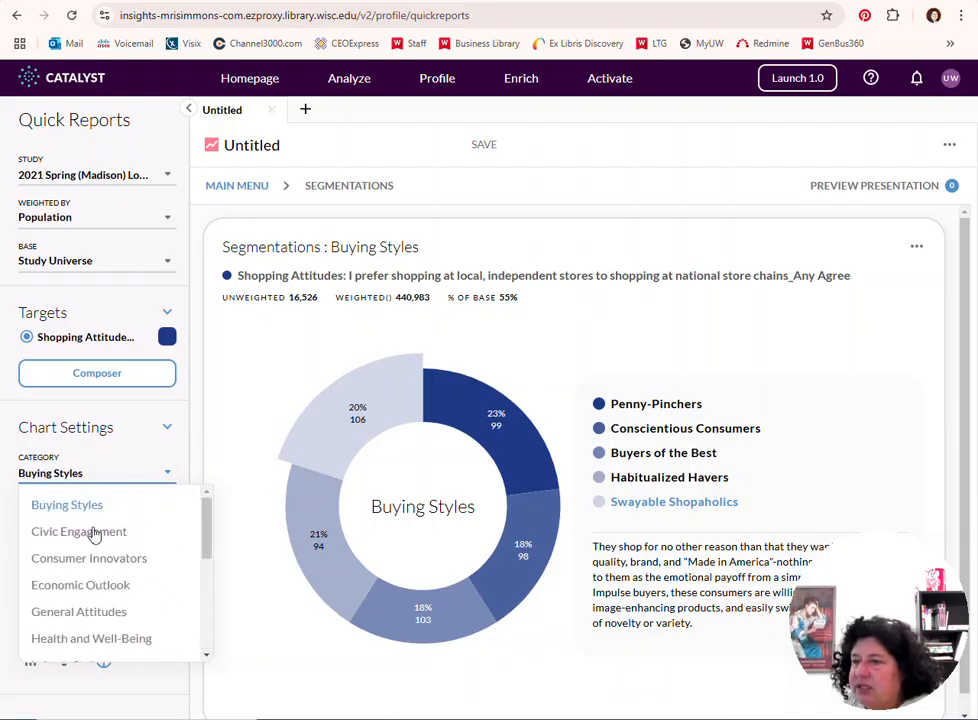
click(102, 613)
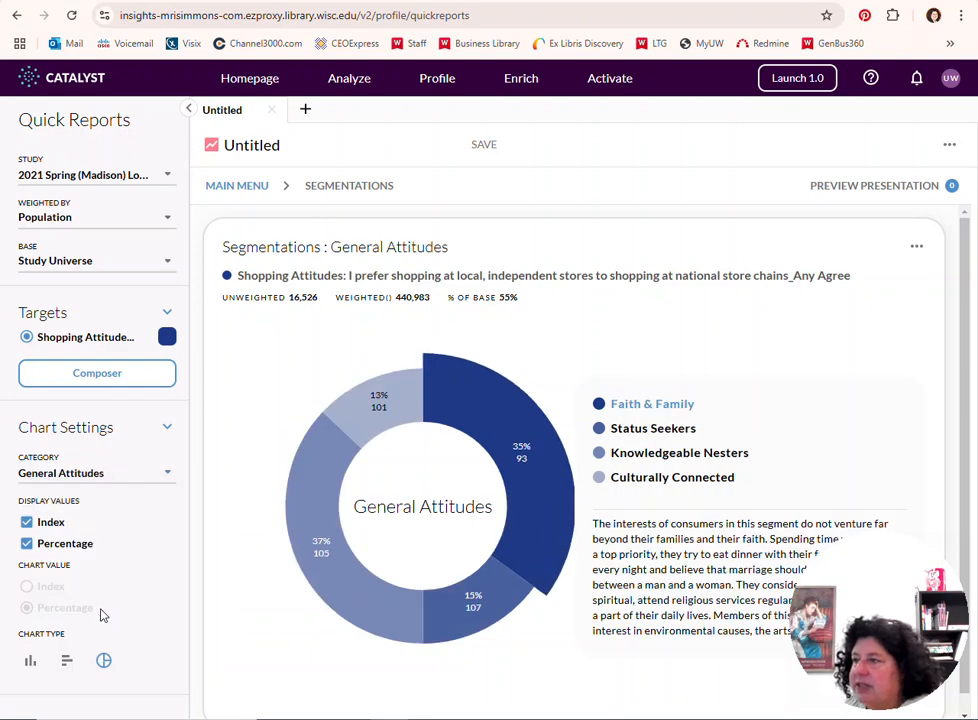
mouse_move(530, 489)
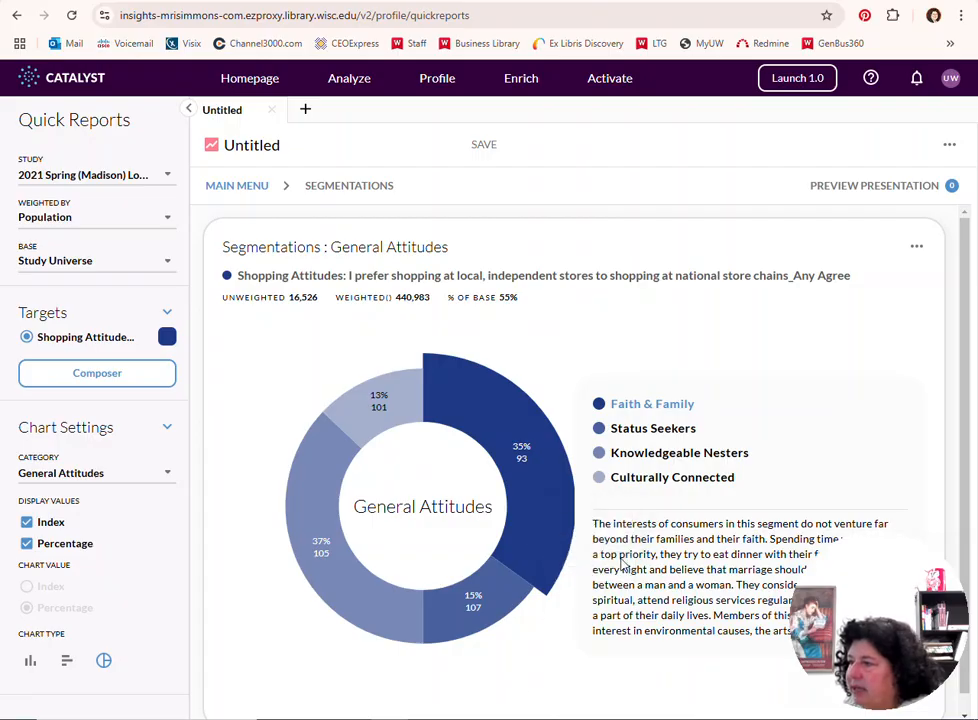
drag(858, 583, 855, 60)
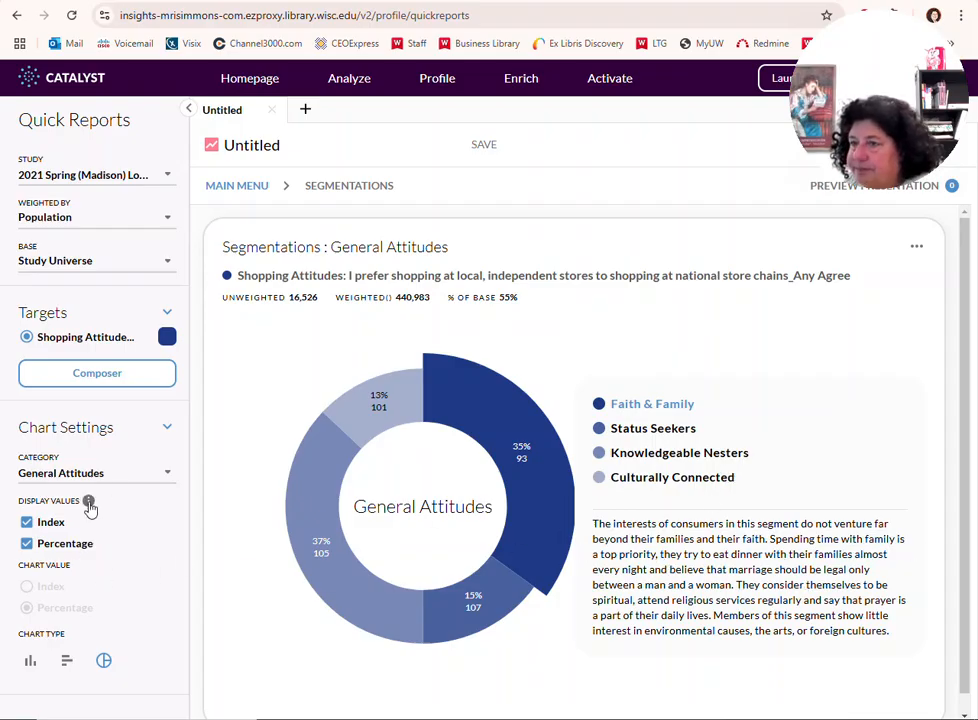
Display the Civic Engagement segmentation chart, followed by the Economic Outlook one
click(168, 479)
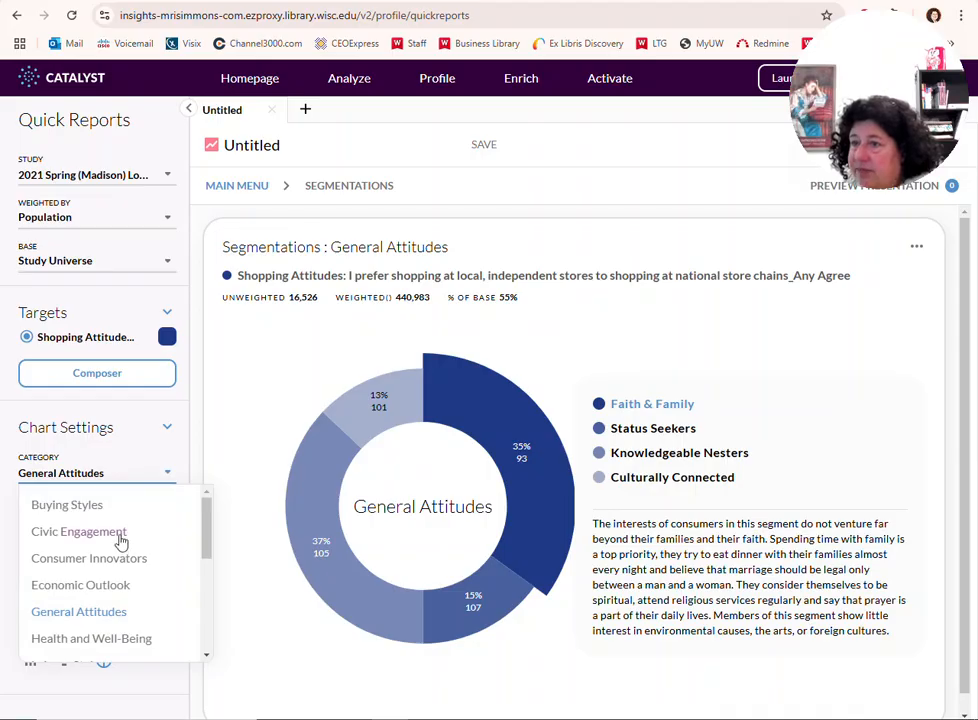
click(120, 541)
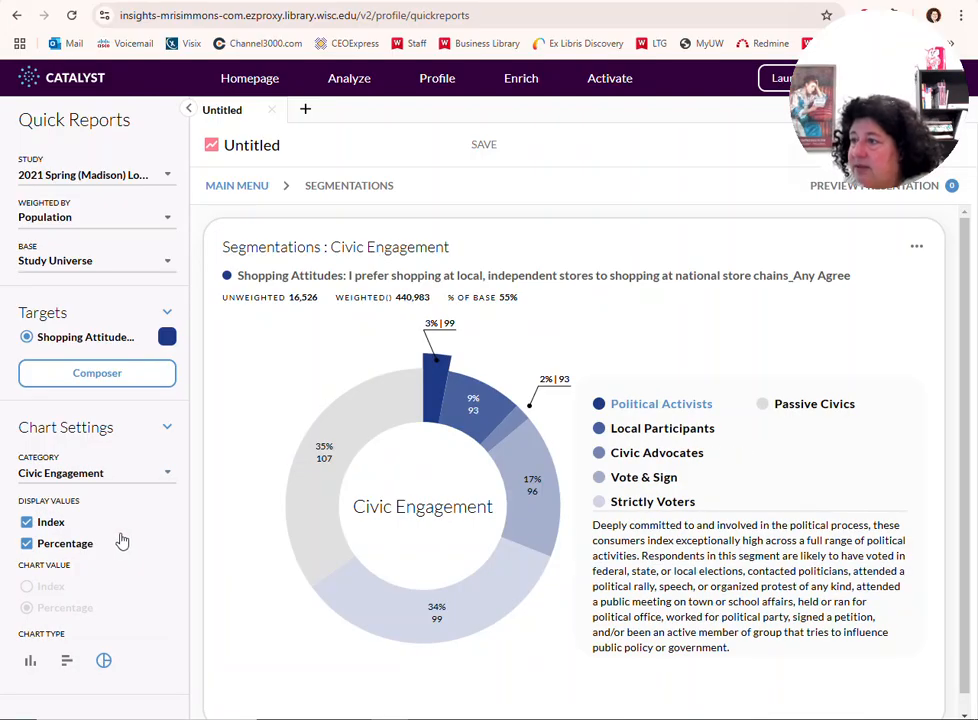
click(167, 473)
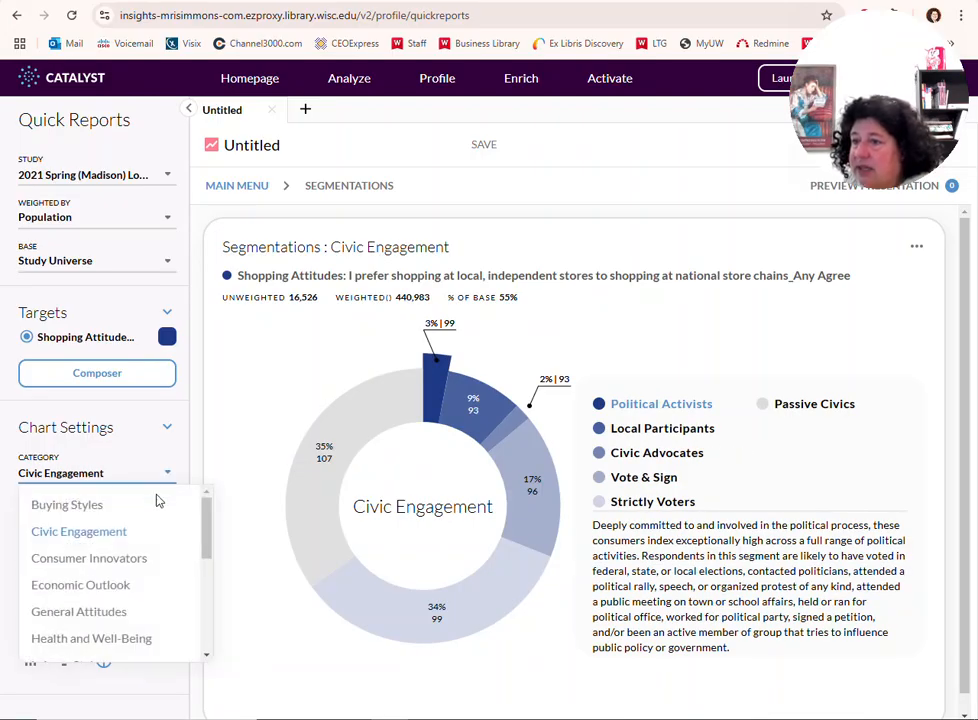
click(110, 588)
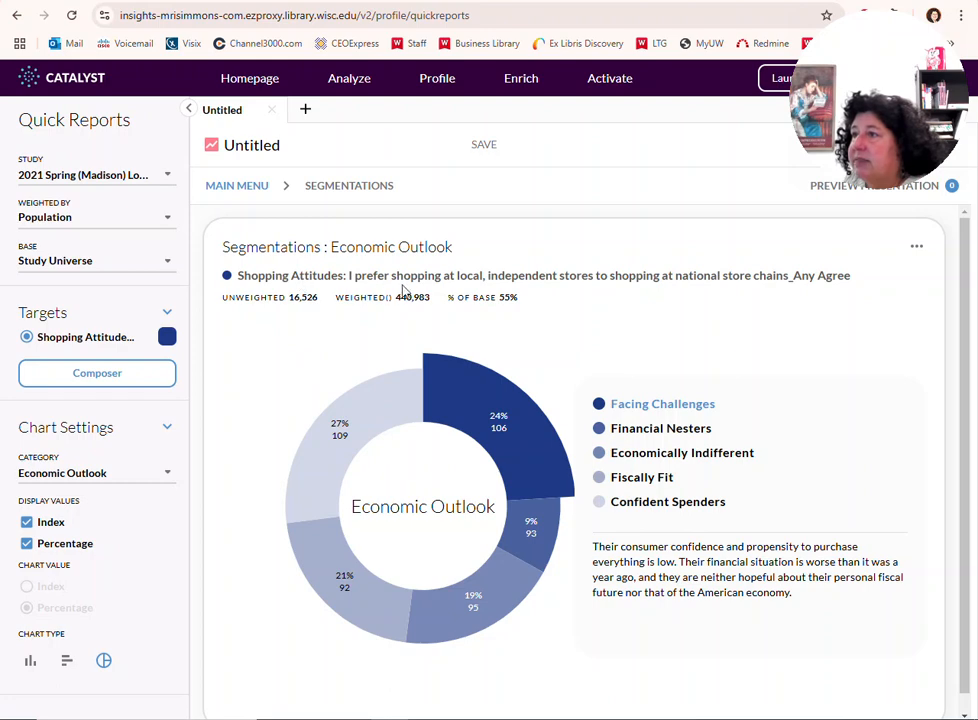
Open the Psychographics report, set its category to Buying Styles and read through the agreement statements
click(238, 187)
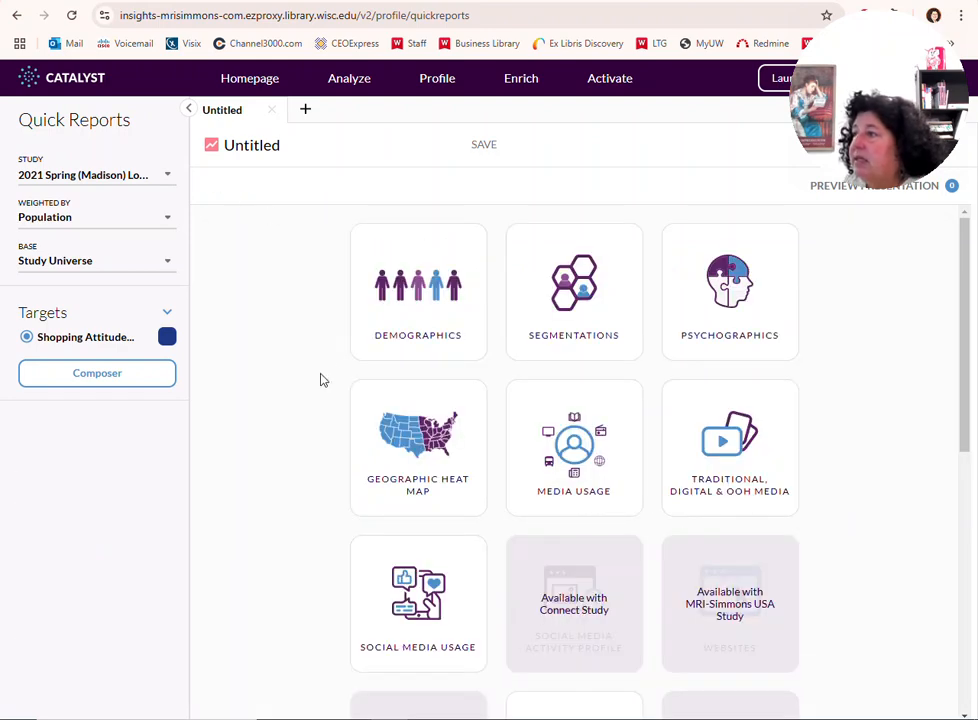
click(725, 280)
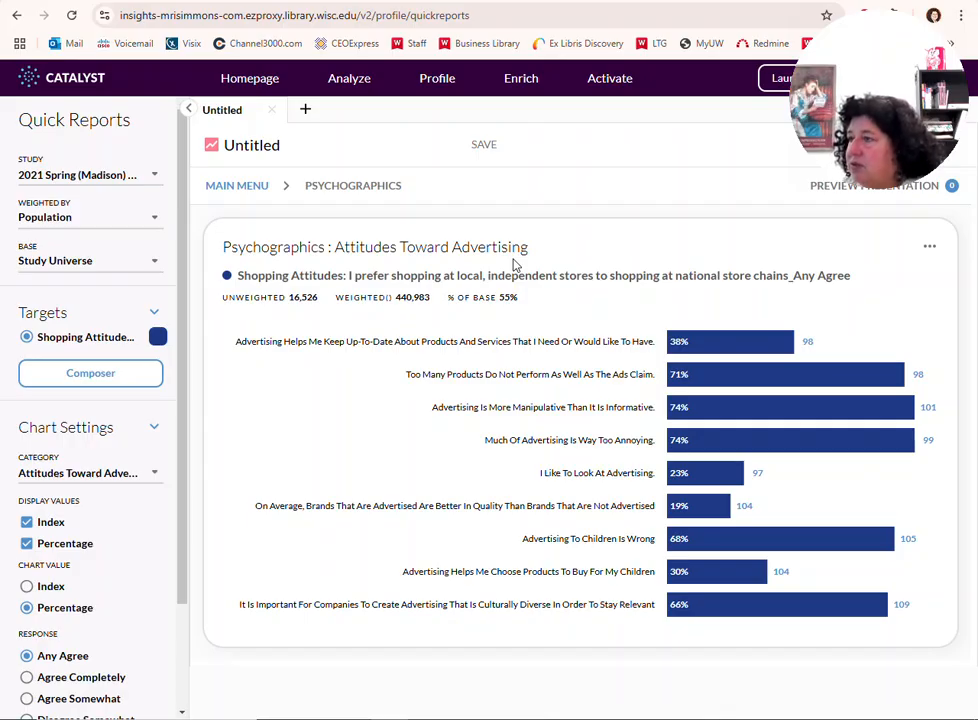
click(157, 475)
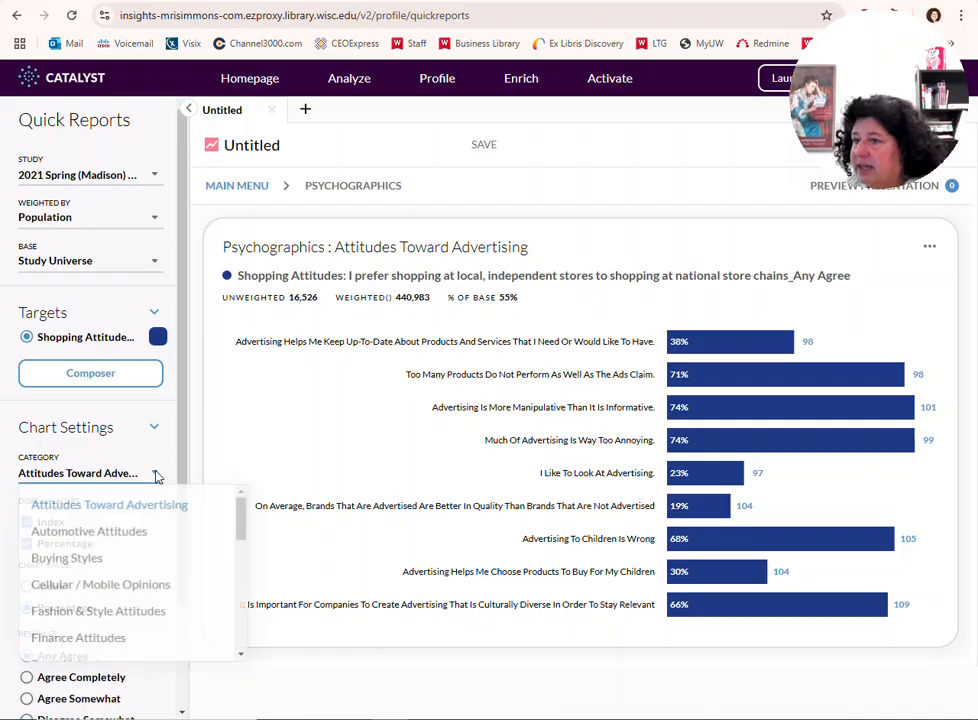
click(119, 558)
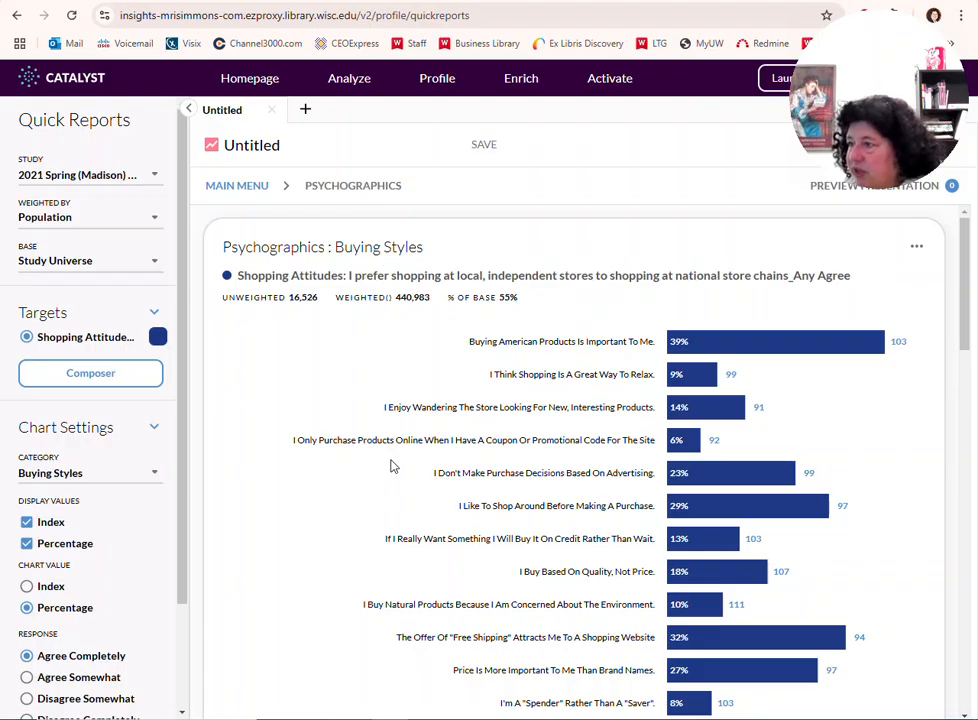
scroll(391, 466, down, 5)
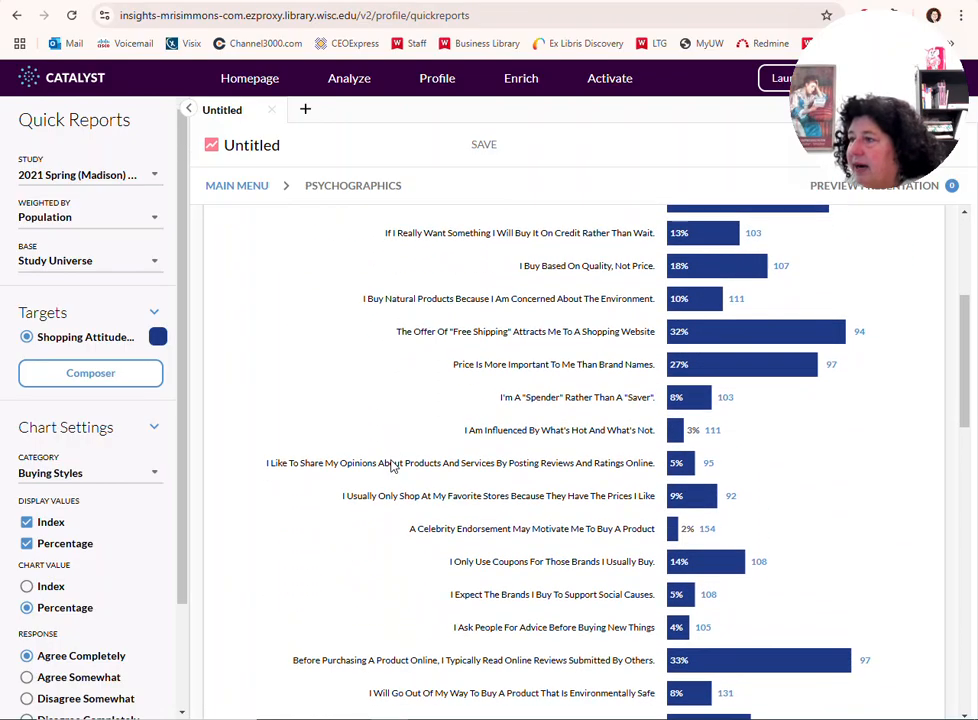
scroll(391, 466, down, 10)
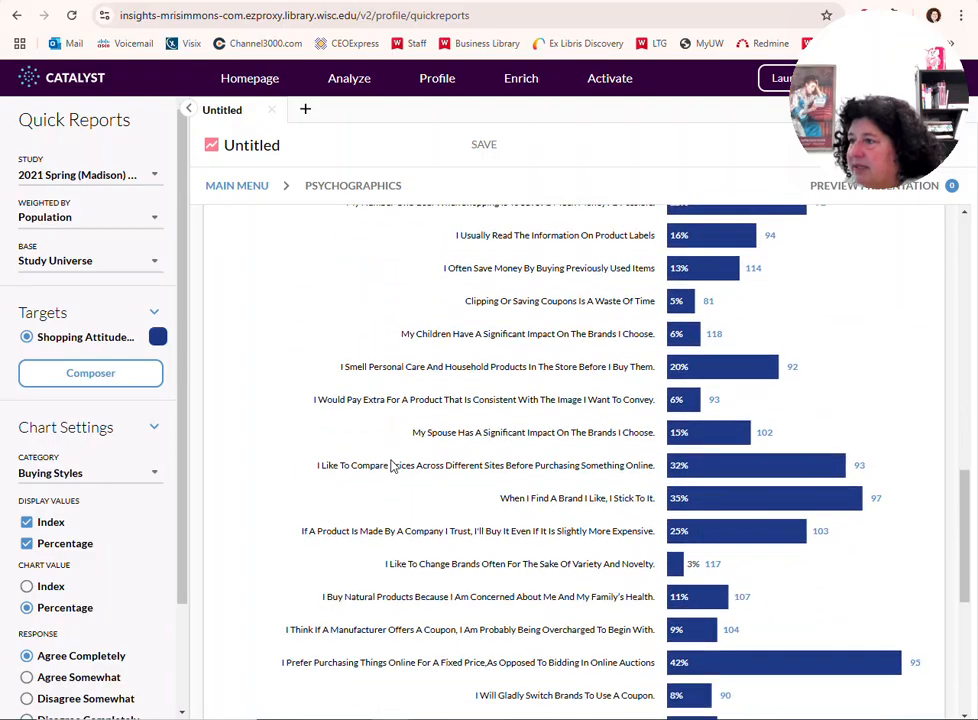
Read the remaining Buying Styles statements, then display the Fashion & Style Attitudes psychographics chart
scroll(391, 466, down, 6)
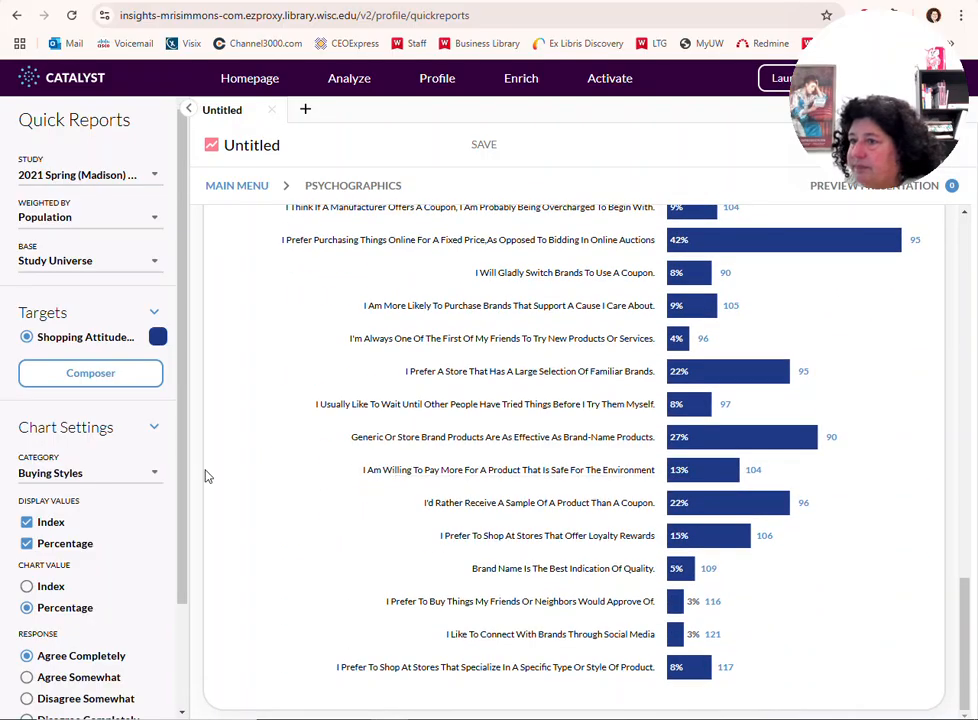
click(155, 474)
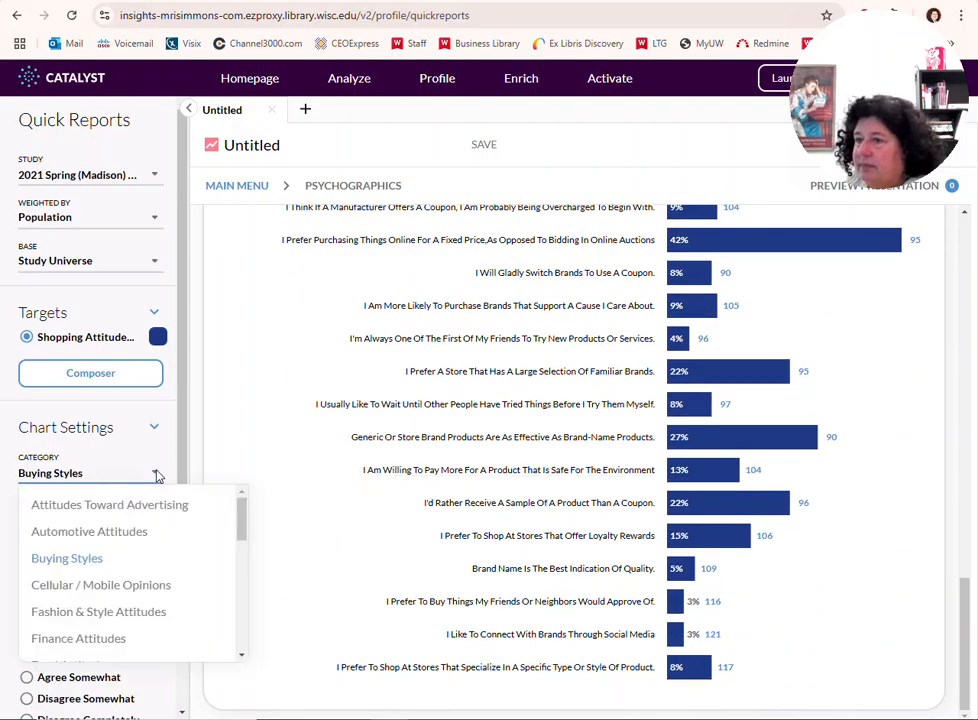
click(150, 613)
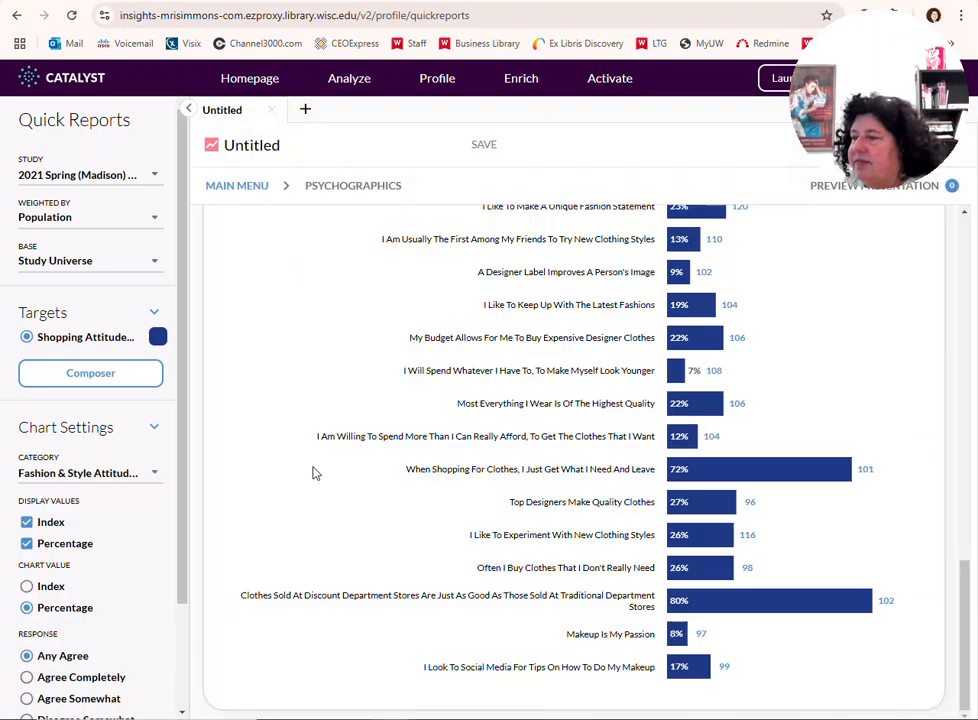
Look through the remaining psychographics categories, then return to the overview of available Quick Reports
click(157, 475)
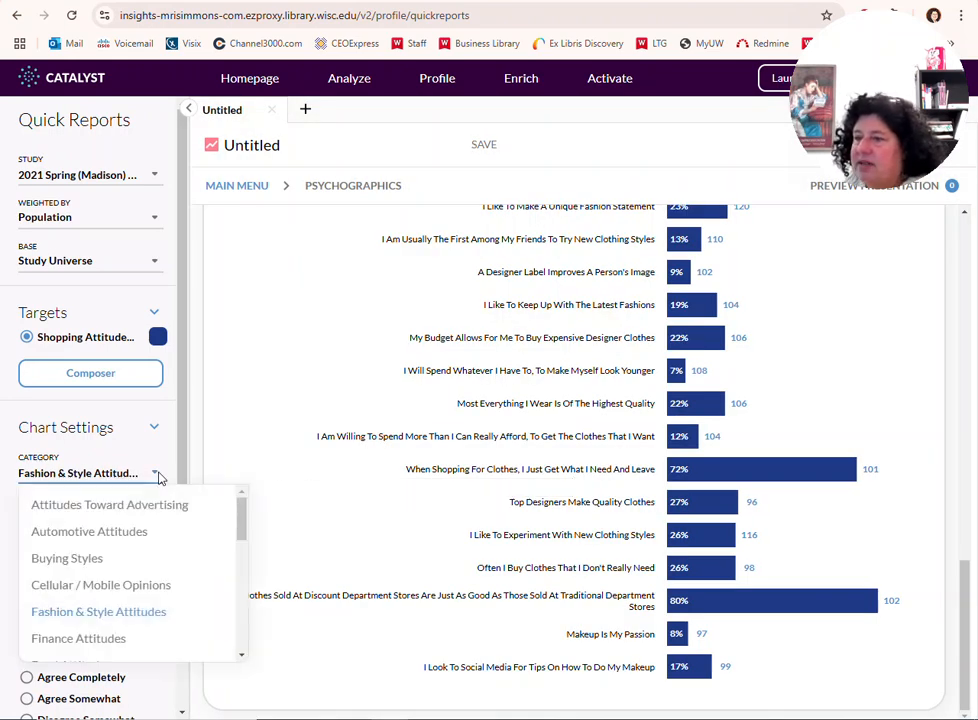
scroll(140, 546, down, 2)
scroll(142, 552, down, 5)
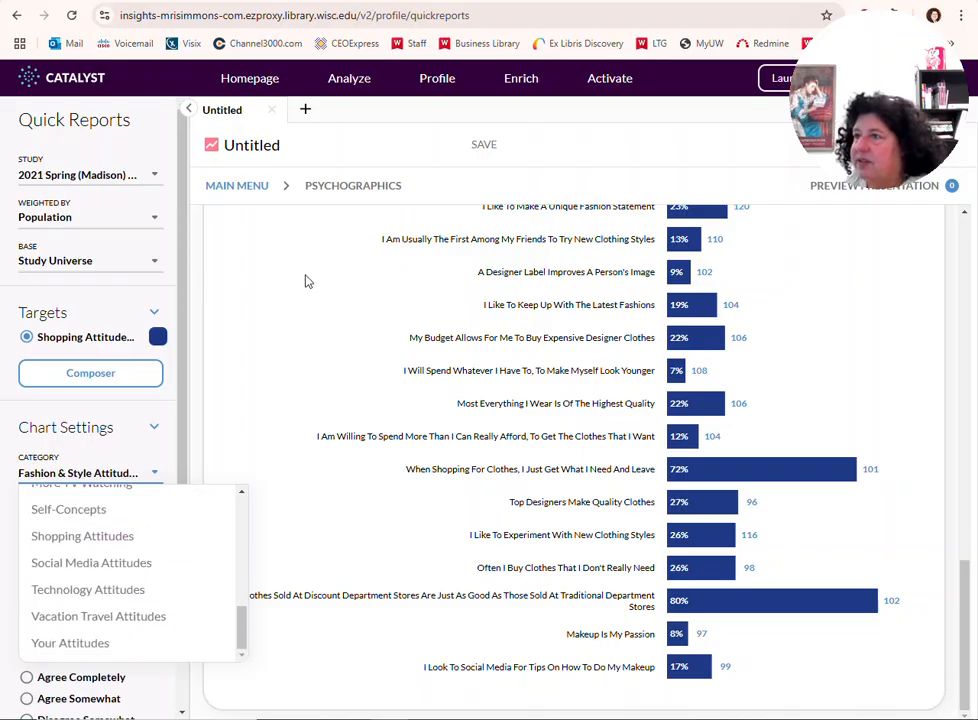
click(253, 190)
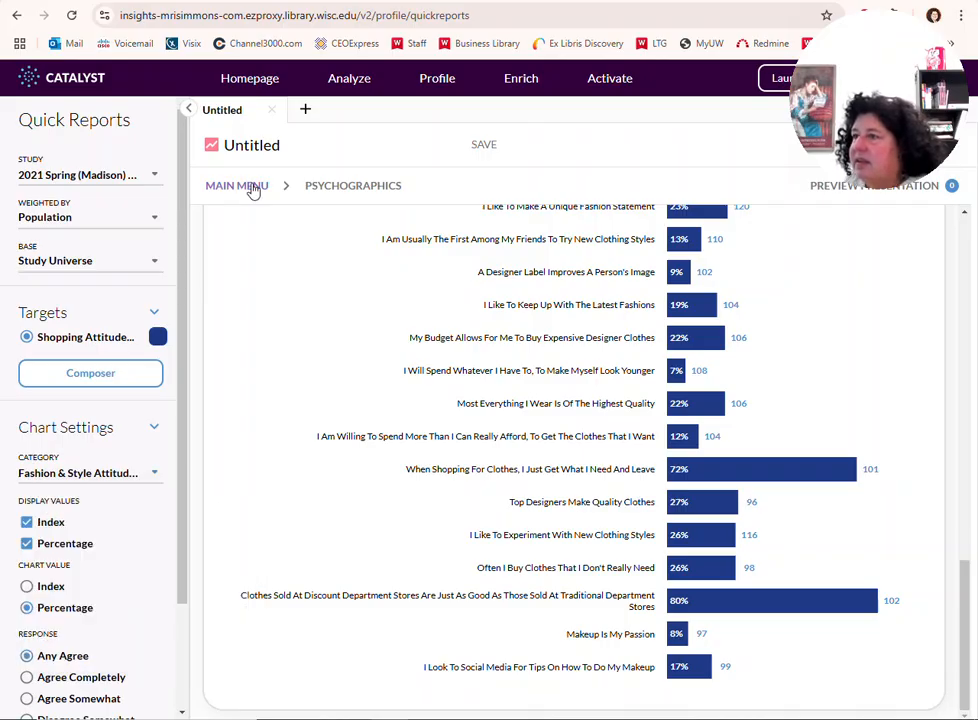
click(253, 188)
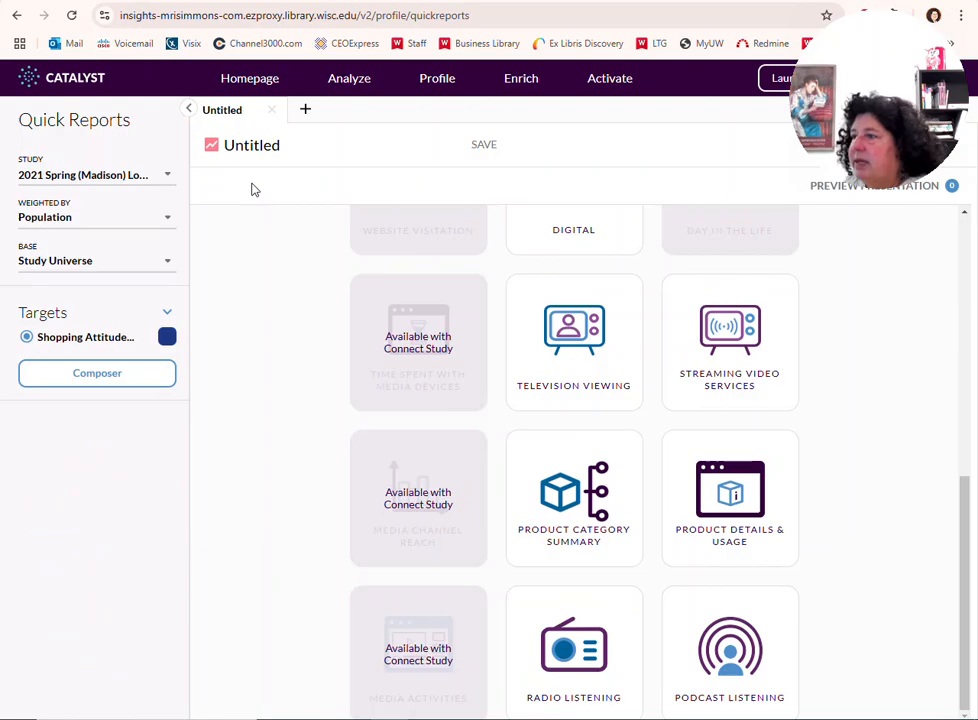
scroll(296, 346, up, 7)
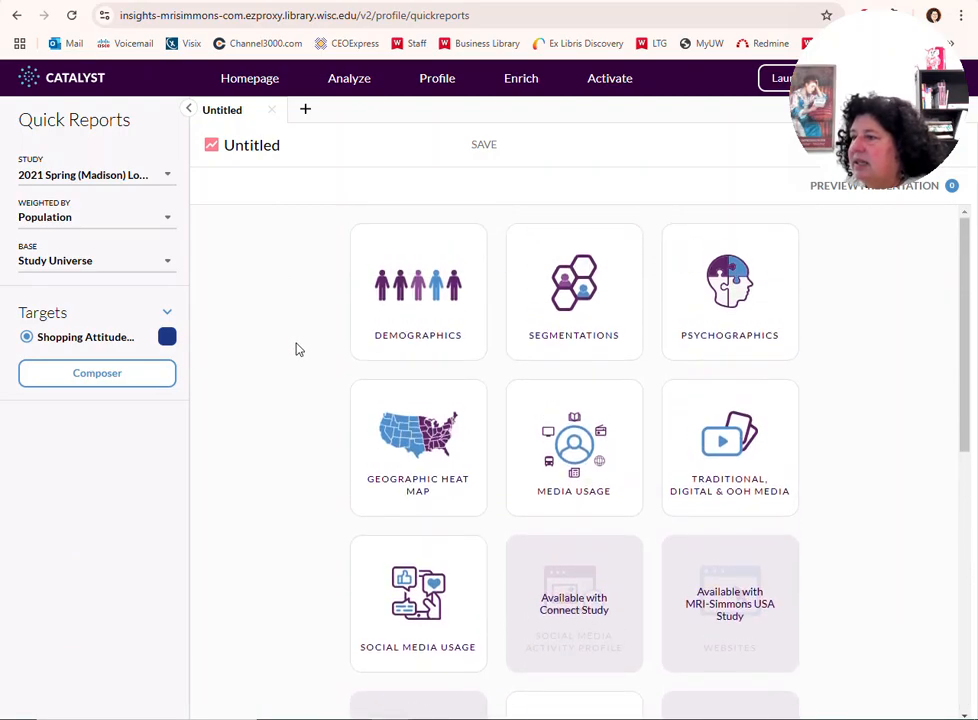